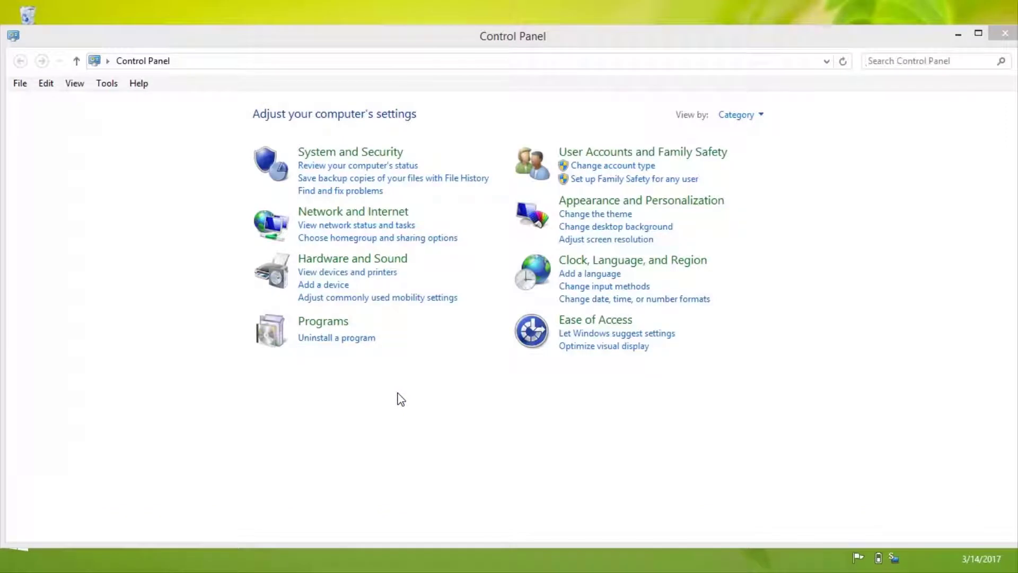
# Go through User Accounts and Family Safety and User Accounts to Manage another account.
pyautogui.click(613, 155)
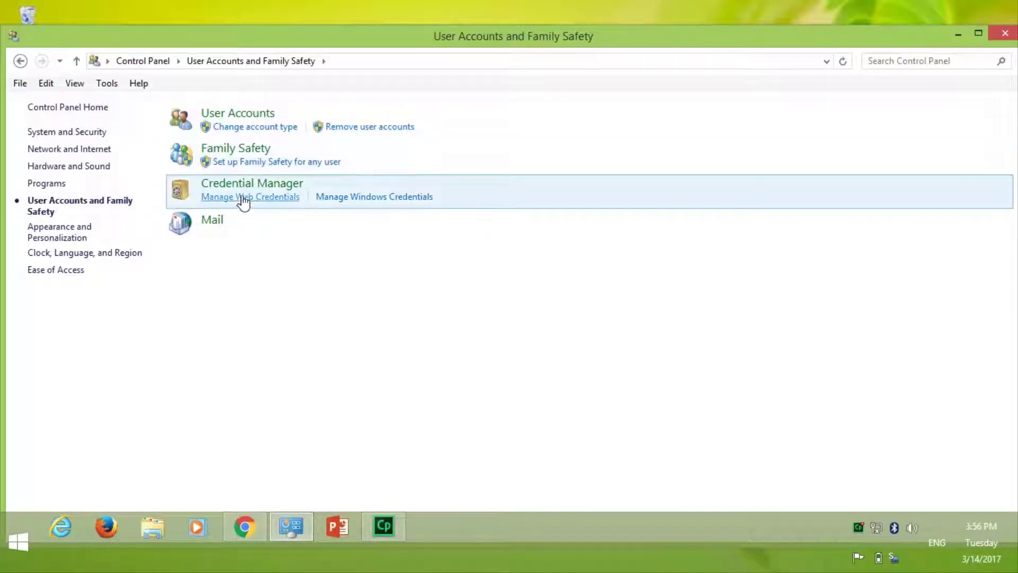
pyautogui.click(247, 115)
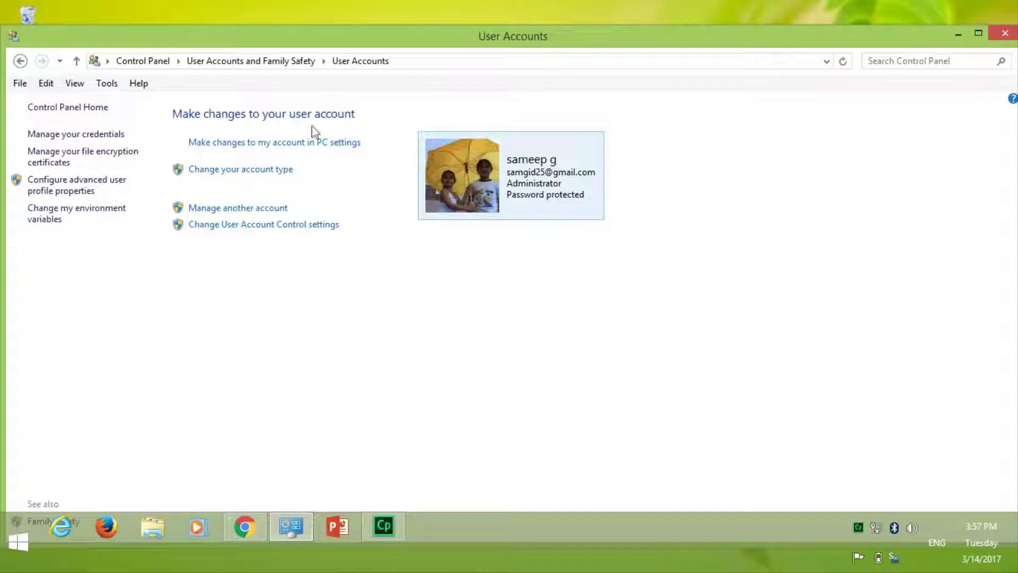
pyautogui.click(262, 212)
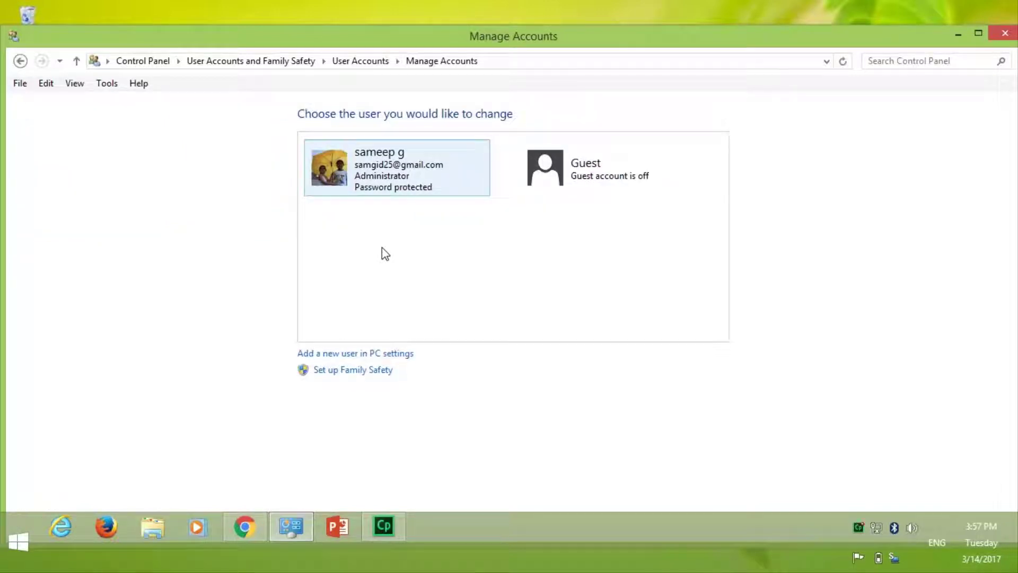
# Start adding a new user in PC settings and submit the new person's e-mail address.
pyautogui.click(340, 359)
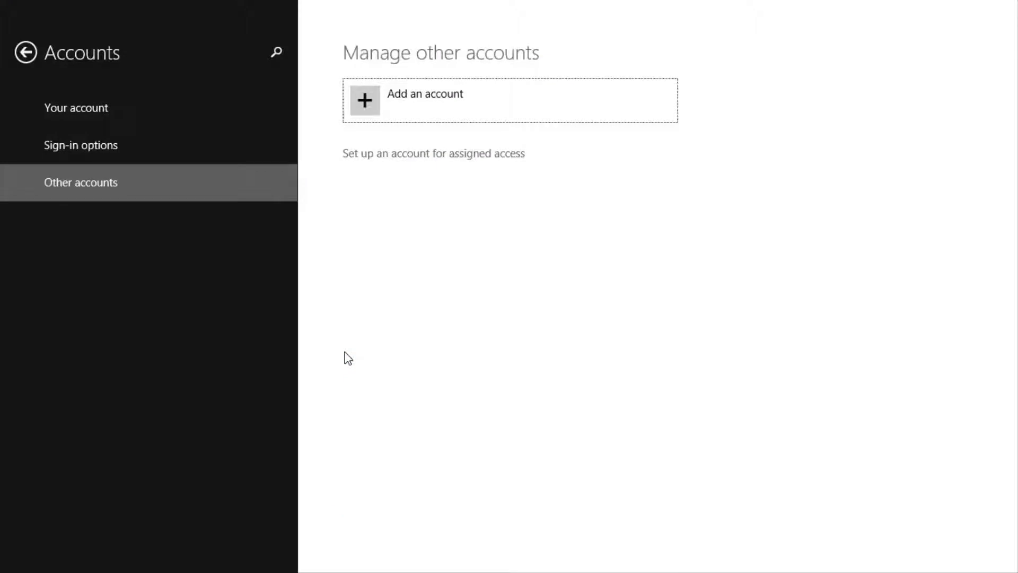
pyautogui.click(432, 100)
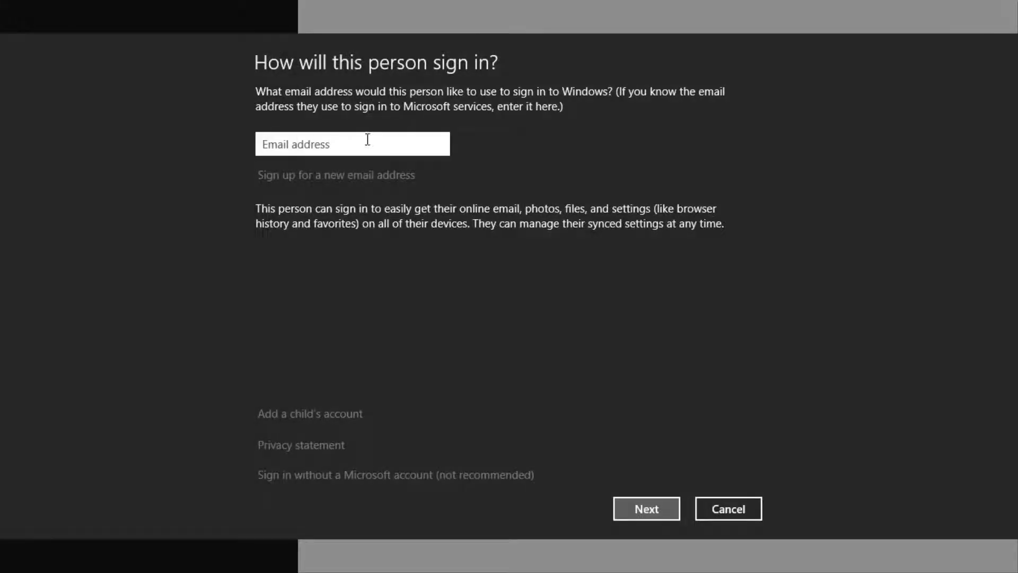
pyautogui.click(366, 142)
pyautogui.write('CONTENTD')
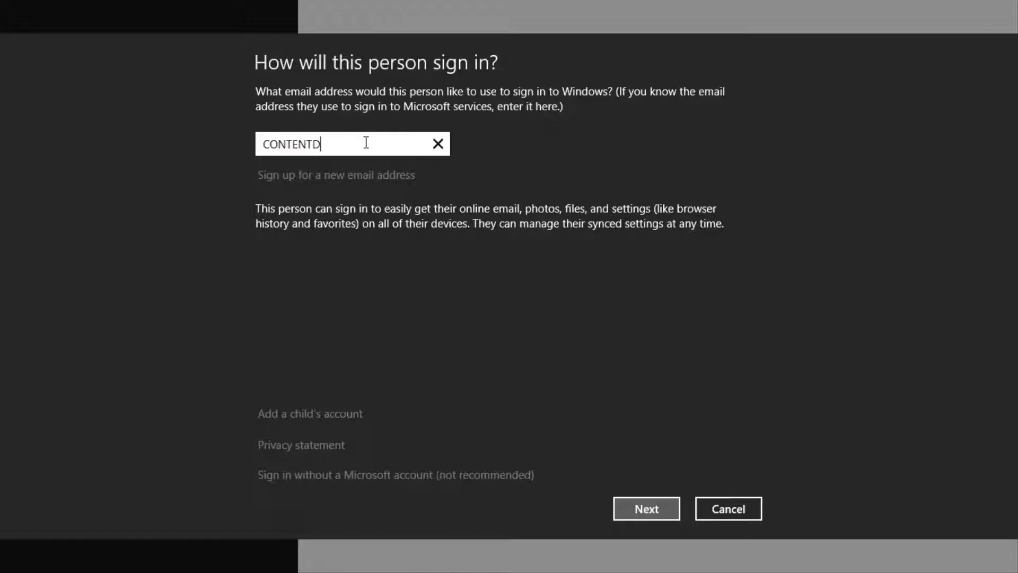
pyautogui.press('BackSpace')
pyautogui.press('BackSpace')
pyautogui.press('BackSpace')
pyautogui.press('BackSpace')
pyautogui.press('BackSpace')
pyautogui.press('BackSpace')
pyautogui.press('BackSpace')
pyautogui.press('BackSpace')
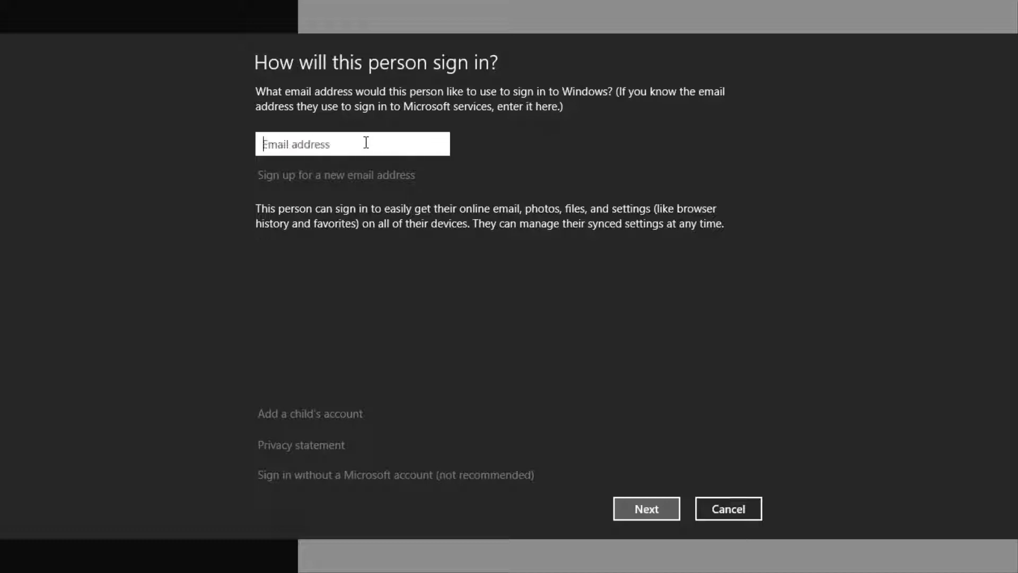
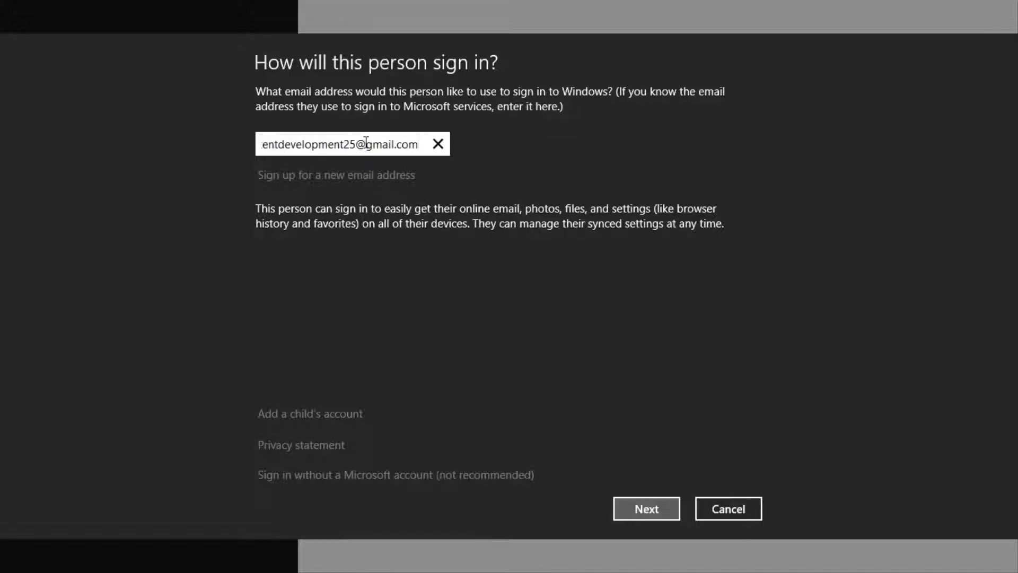
pyautogui.click(293, 144)
pyautogui.press('Left')
pyautogui.press('Left')
pyautogui.press('Home')
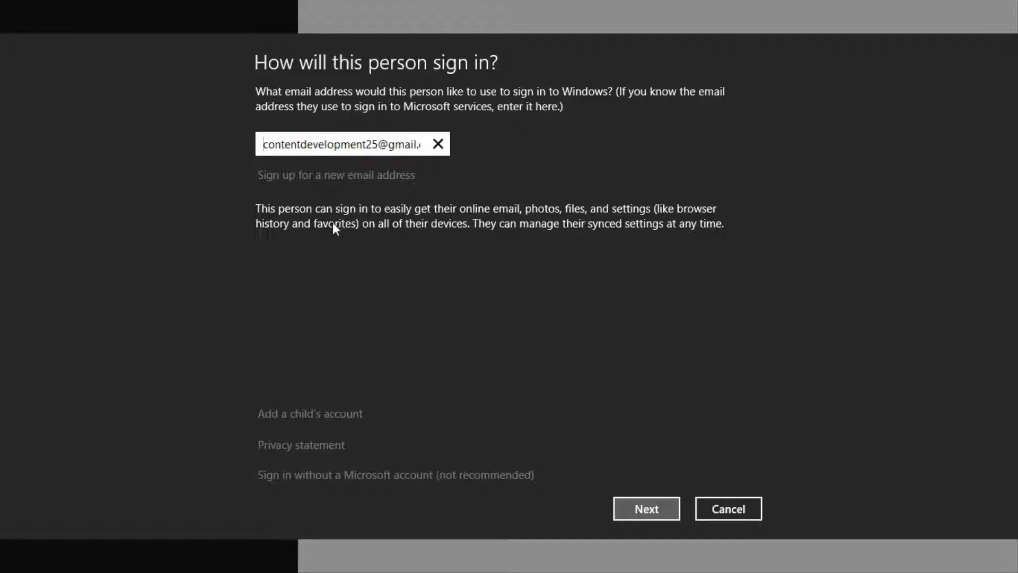
pyautogui.click(647, 508)
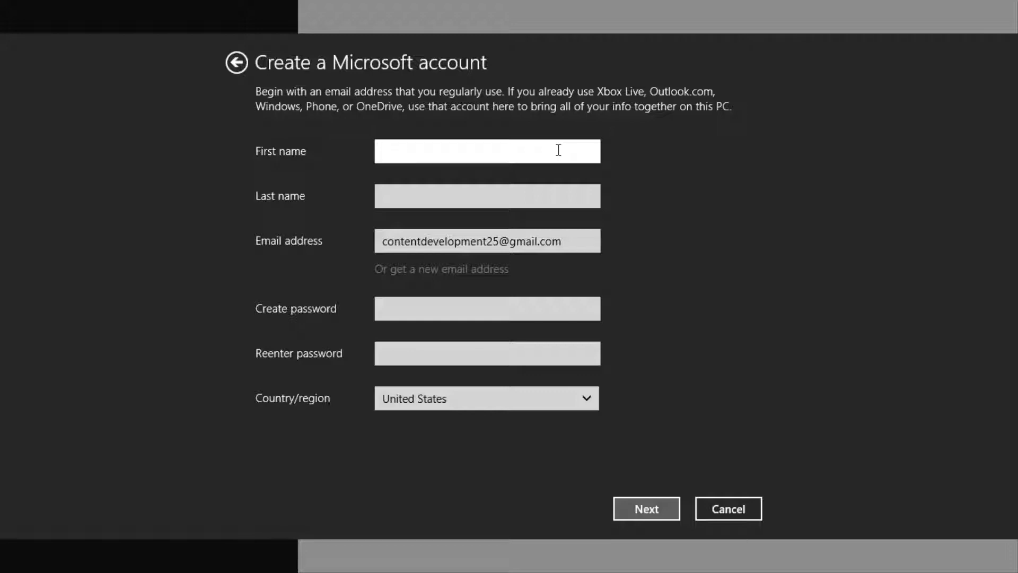
# Choose India as the new account's country/region.
pyautogui.click(500, 399)
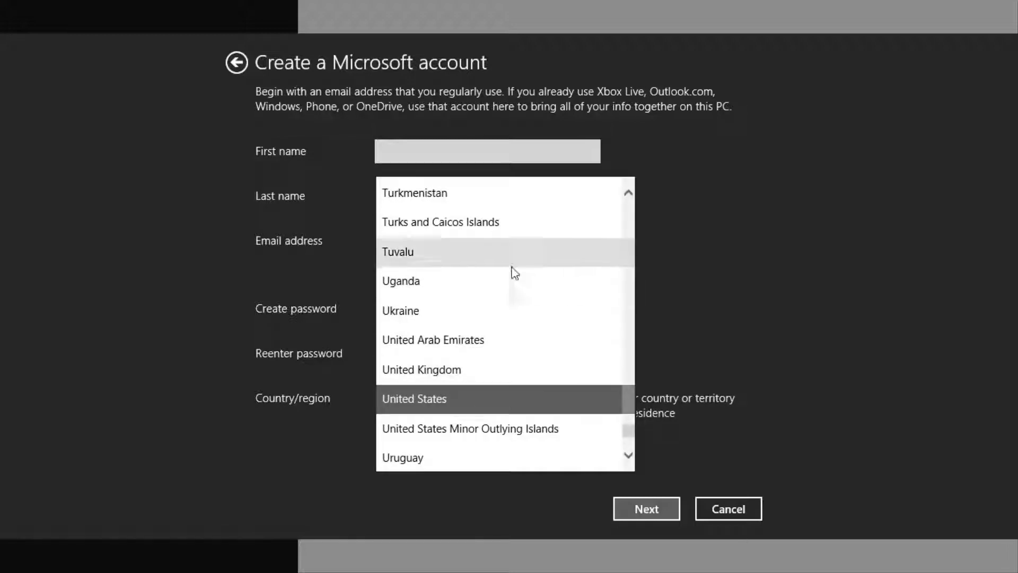
pyautogui.scroll(-3, 512, 268)
pyautogui.scroll(8, 518, 286)
pyautogui.scroll(20, 521, 291)
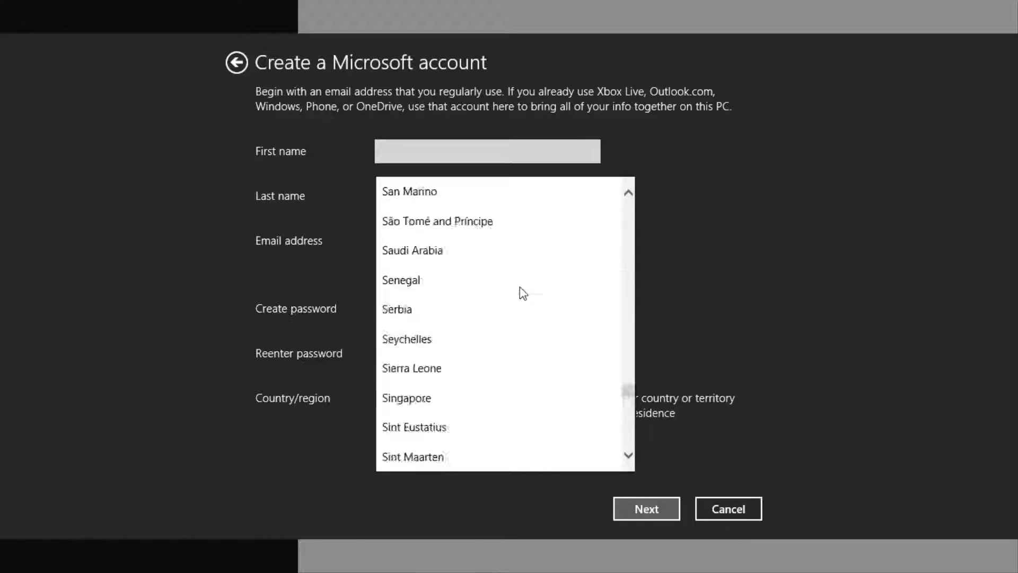
pyautogui.scroll(10, 518, 293)
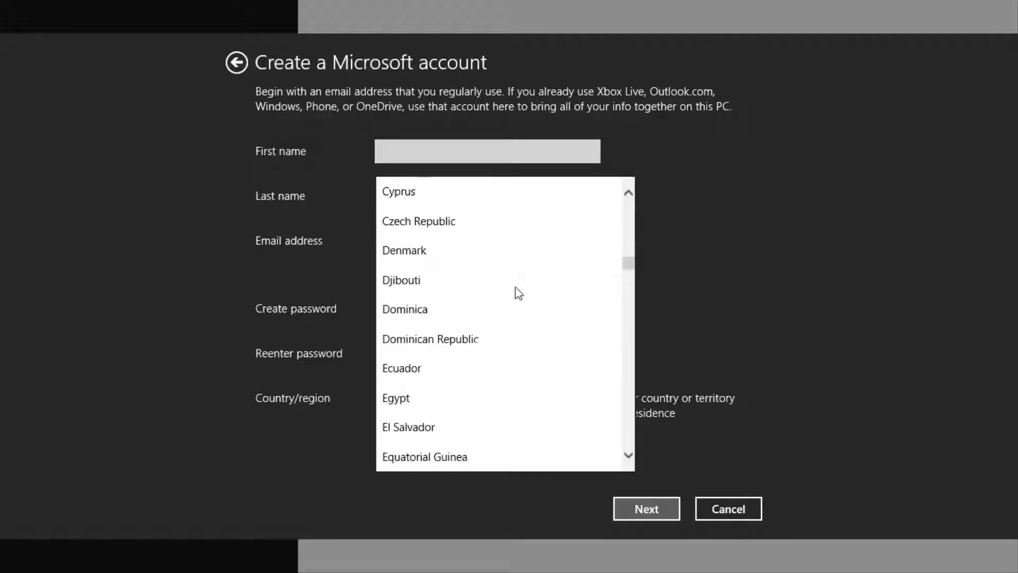
pyautogui.scroll(-9, 518, 293)
pyautogui.scroll(-9, 516, 291)
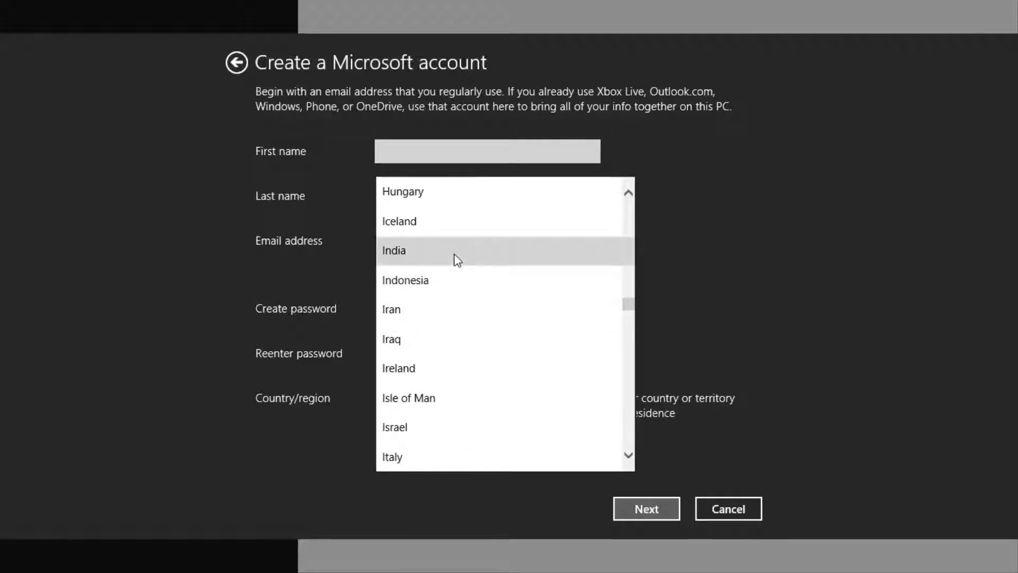
pyautogui.click(455, 257)
# Enter the new user's first and last name, then type the password twice.
pyautogui.click(421, 155)
pyautogui.write('Sammy')
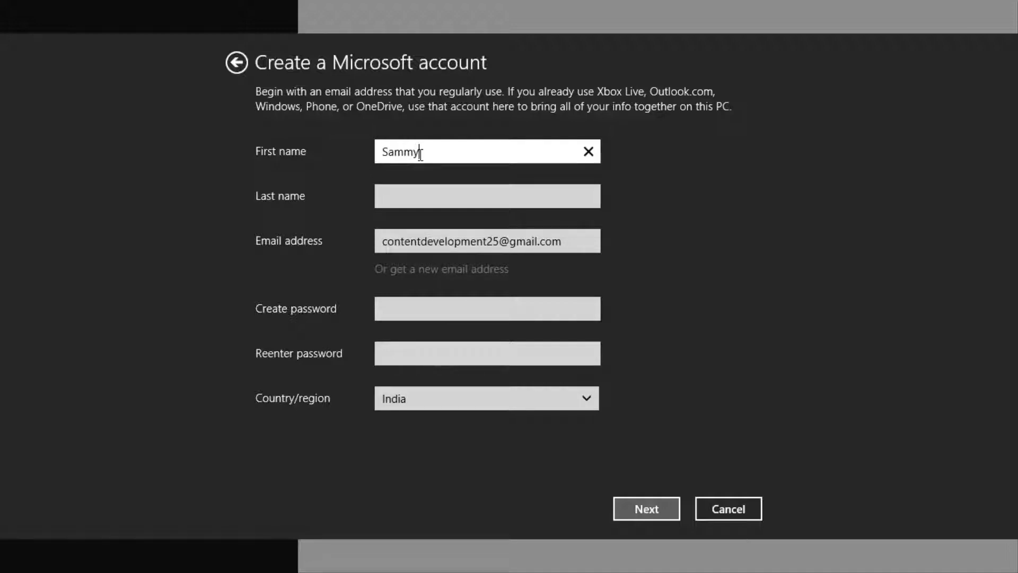
pyautogui.click(406, 197)
pyautogui.write('G')
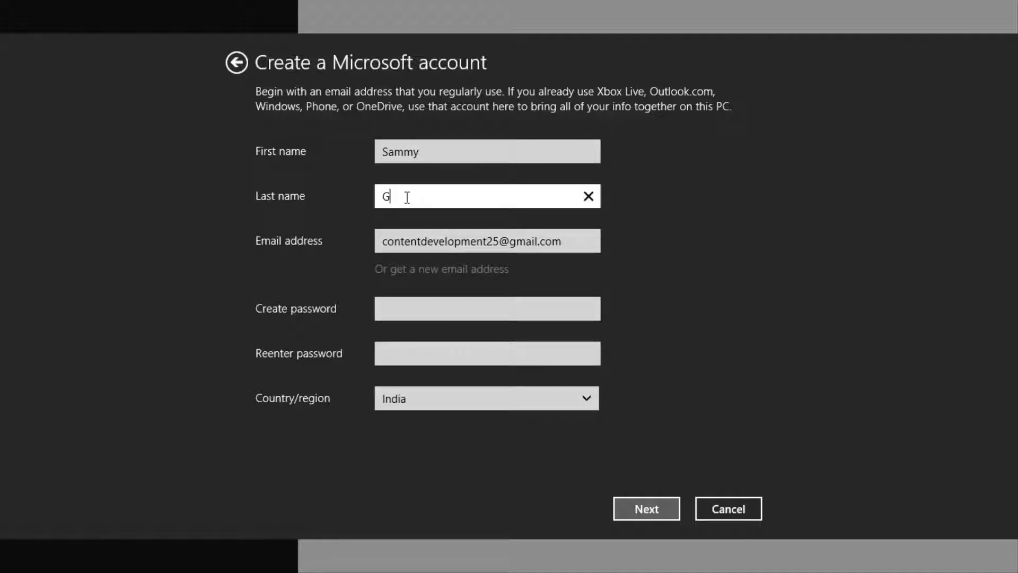
pyautogui.click(436, 312)
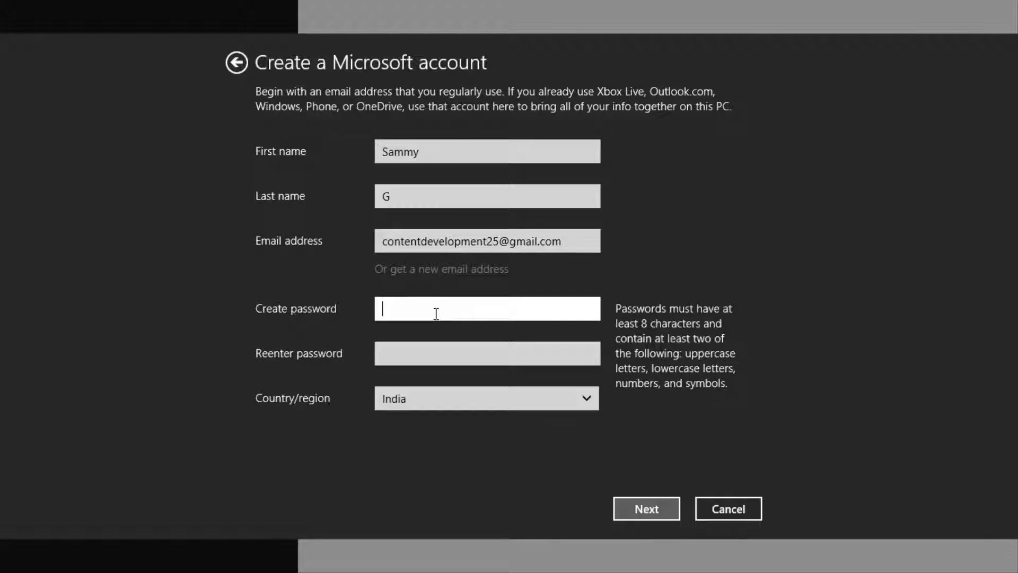
pyautogui.write('•••••••••')
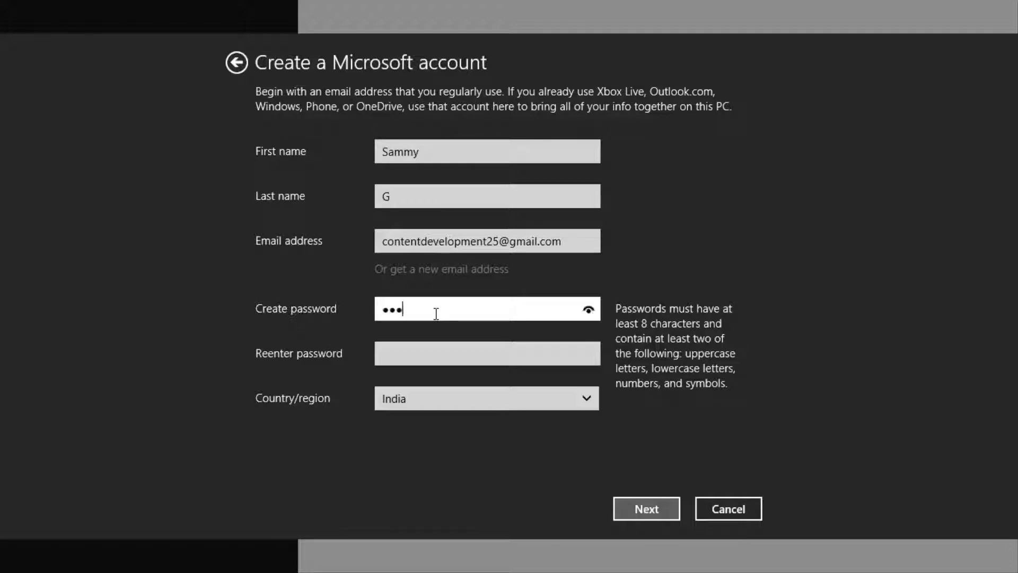
pyautogui.write('•••')
pyautogui.press('capslock')
pyautogui.write('•••••••••')
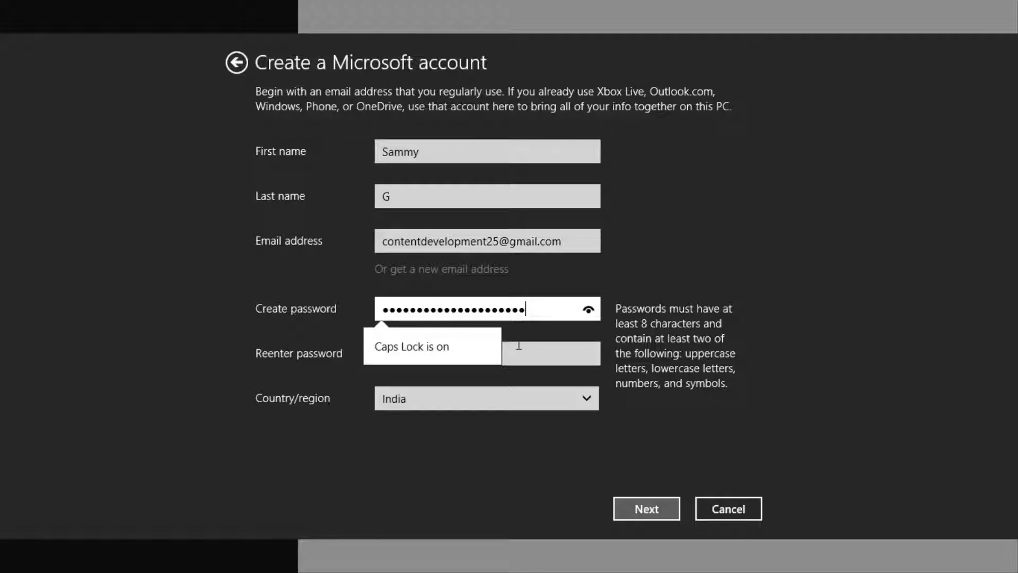
pyautogui.click(518, 351)
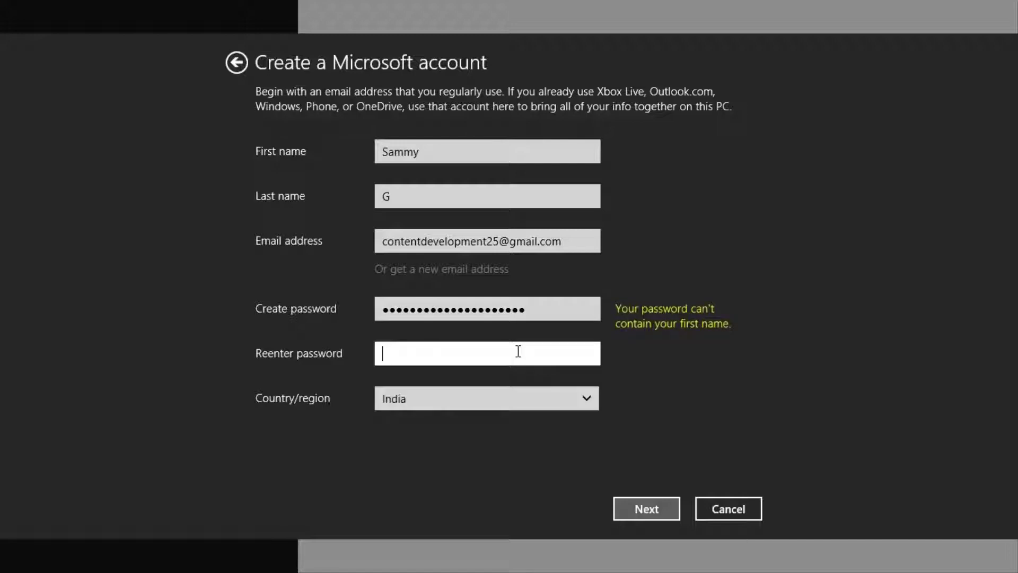
pyautogui.write('••••••••••••••')
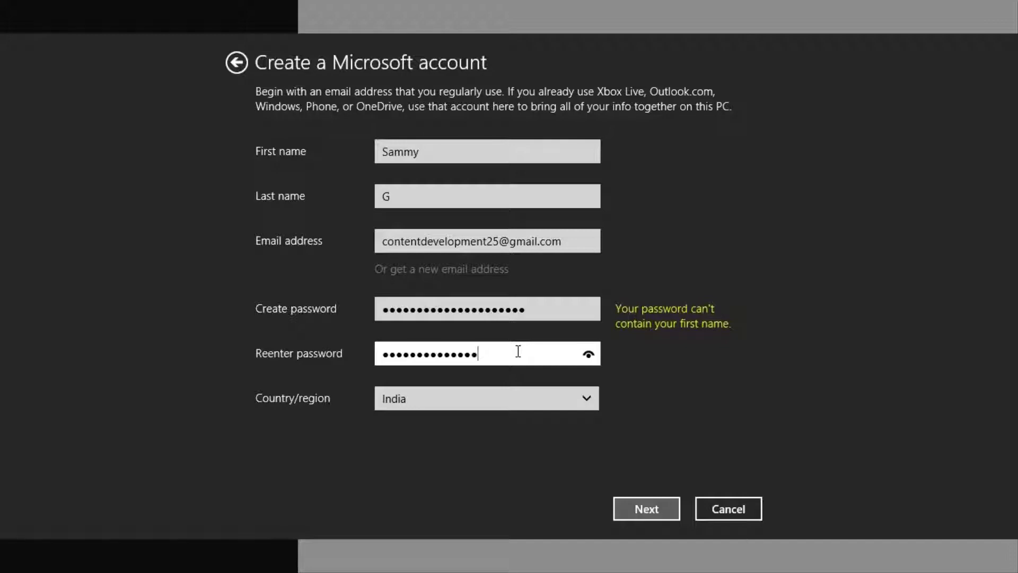
pyautogui.press('capslock')
pyautogui.write('•••••')
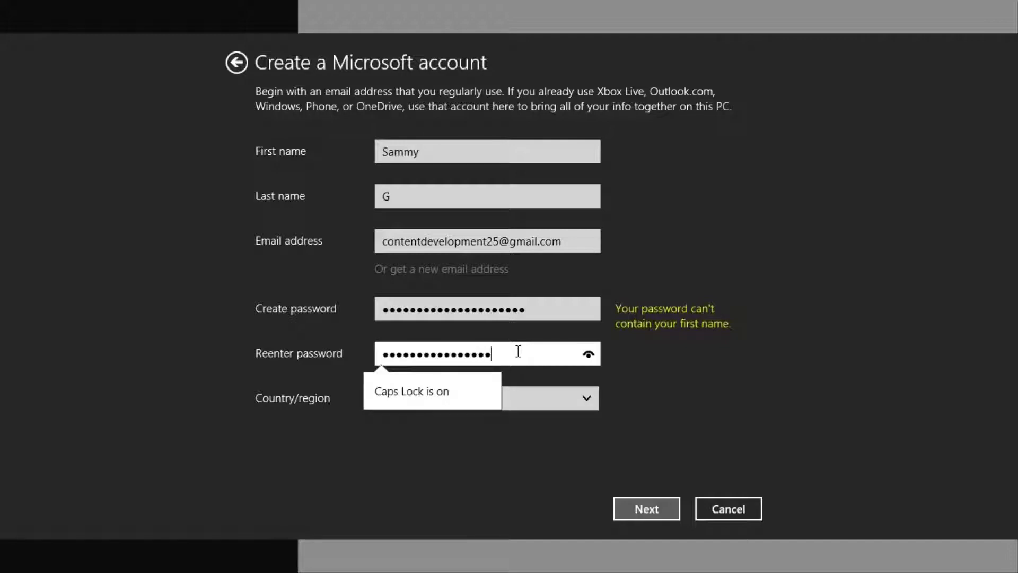
pyautogui.write('••')
# Keep India, submit the form, and retype the first name rejected by the password rule.
pyautogui.click(541, 403)
pyautogui.click(529, 403)
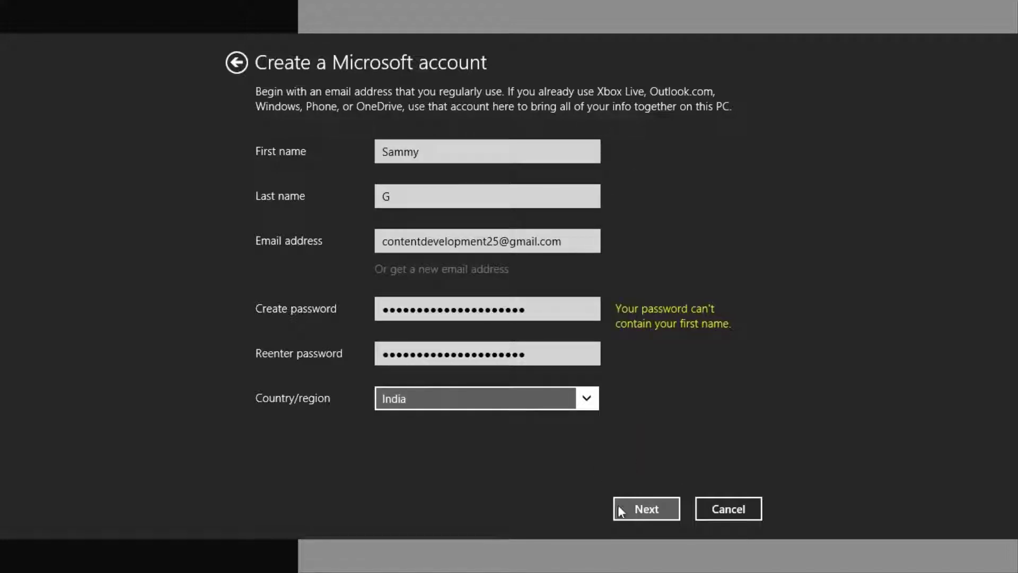
pyautogui.click(632, 511)
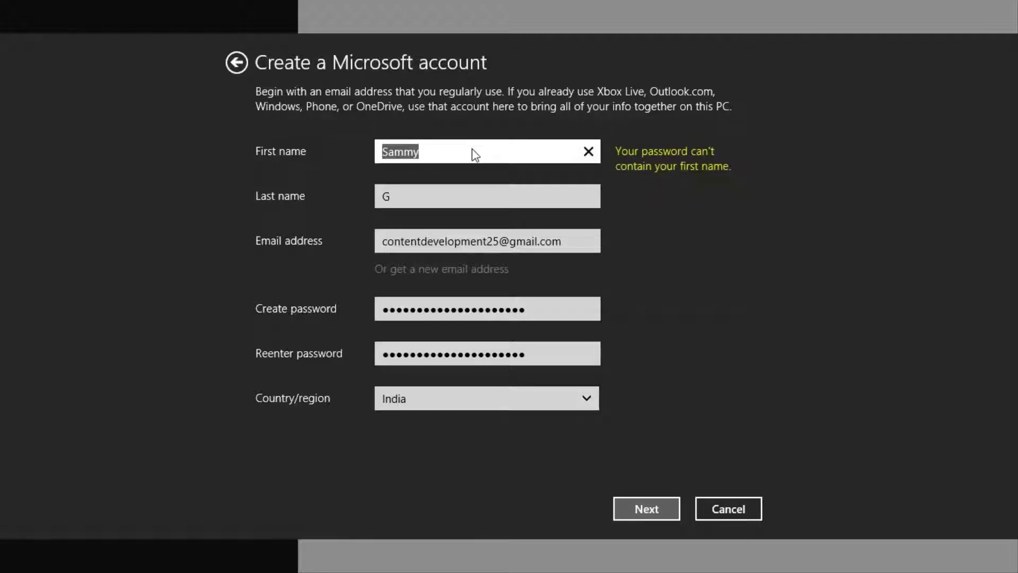
pyautogui.press('BackSpace')
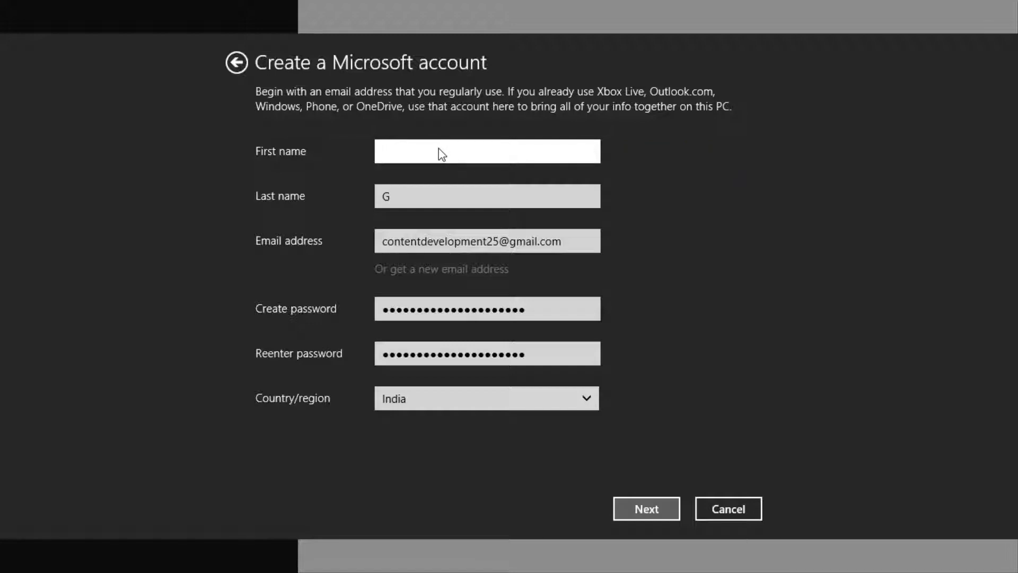
pyautogui.write('SAMEEP')
# Submit the corrected details and set the birthdate to April 25, 1983.
pyautogui.click(627, 502)
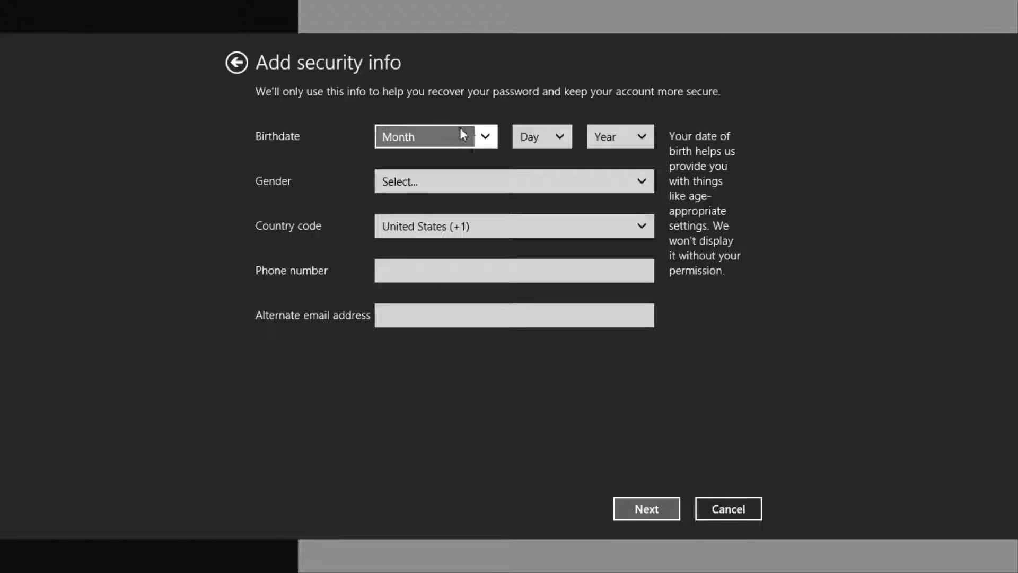
pyautogui.click(486, 138)
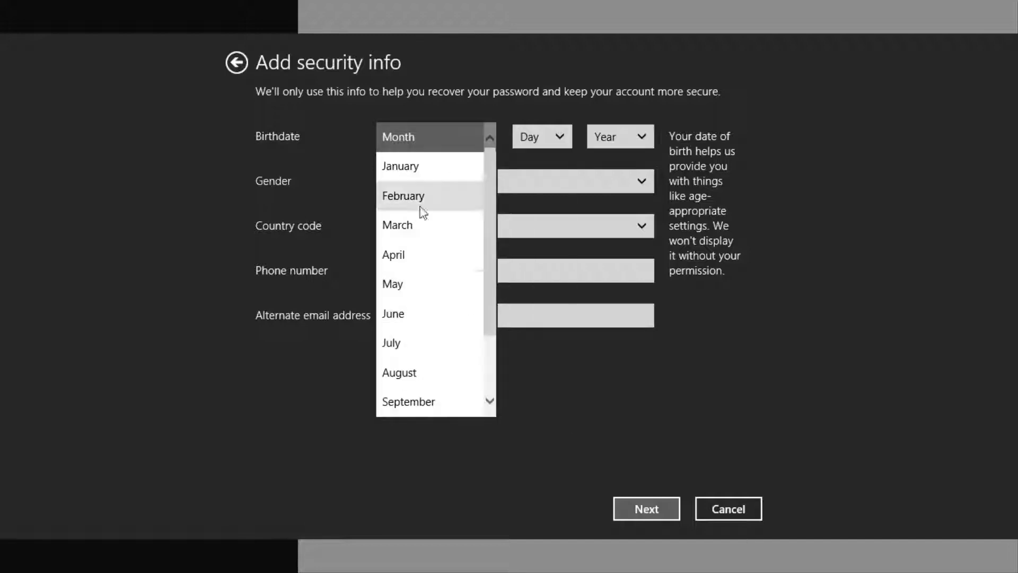
pyautogui.click(405, 256)
pyautogui.click(552, 138)
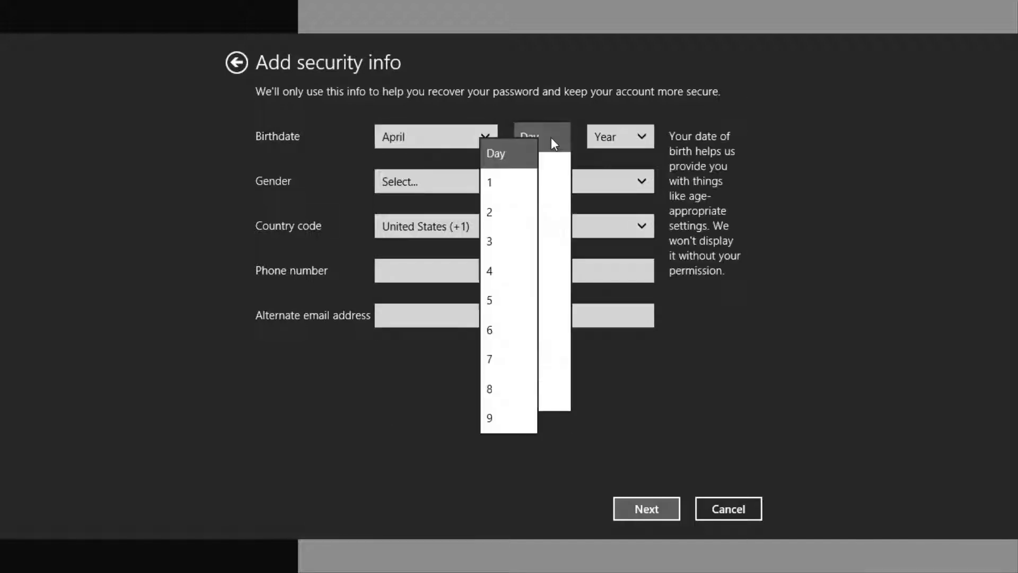
pyautogui.scroll(-5, 542, 299)
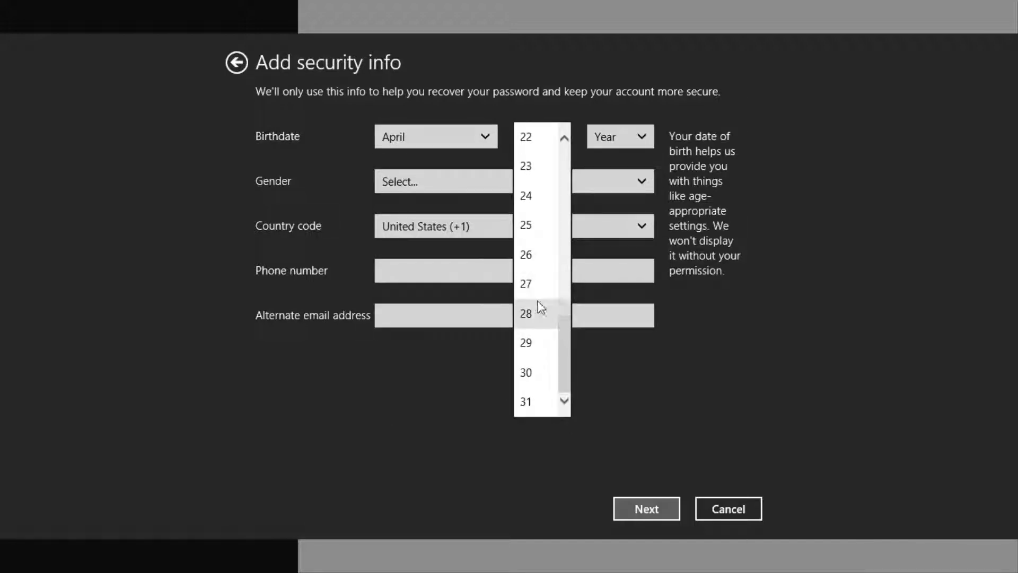
pyautogui.click(532, 226)
pyautogui.click(622, 137)
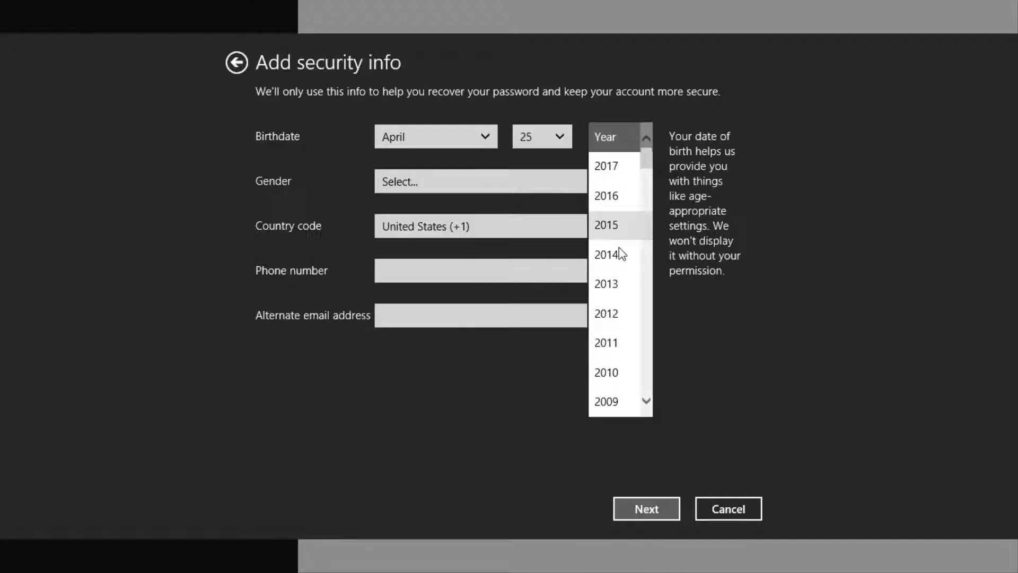
pyautogui.scroll(-13, 619, 281)
pyautogui.scroll(3, 613, 180)
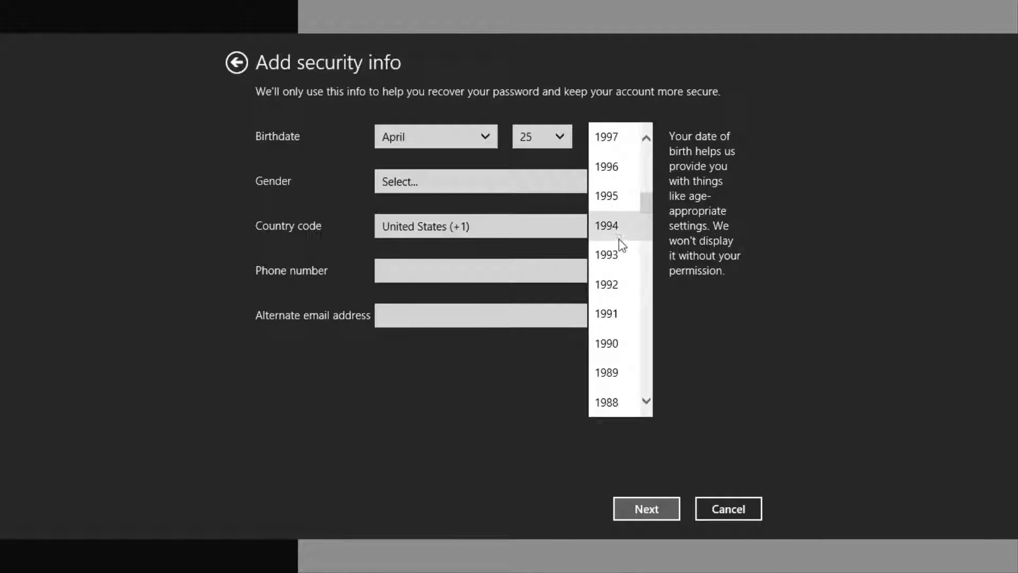
pyautogui.scroll(-2, 618, 282)
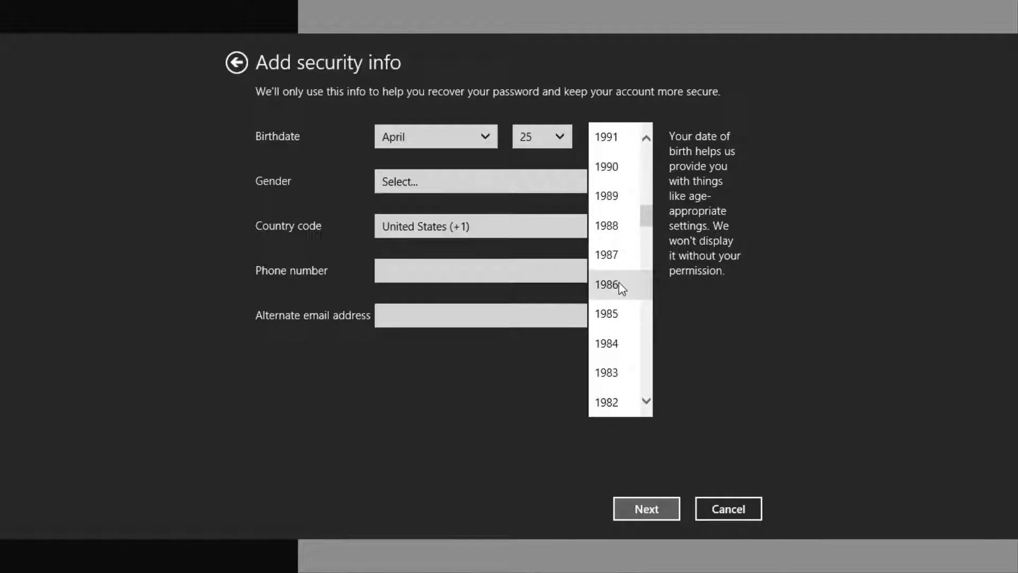
pyautogui.click(612, 372)
# Set the gender to Female and the country code to India (+91).
pyautogui.click(405, 183)
pyautogui.click(432, 244)
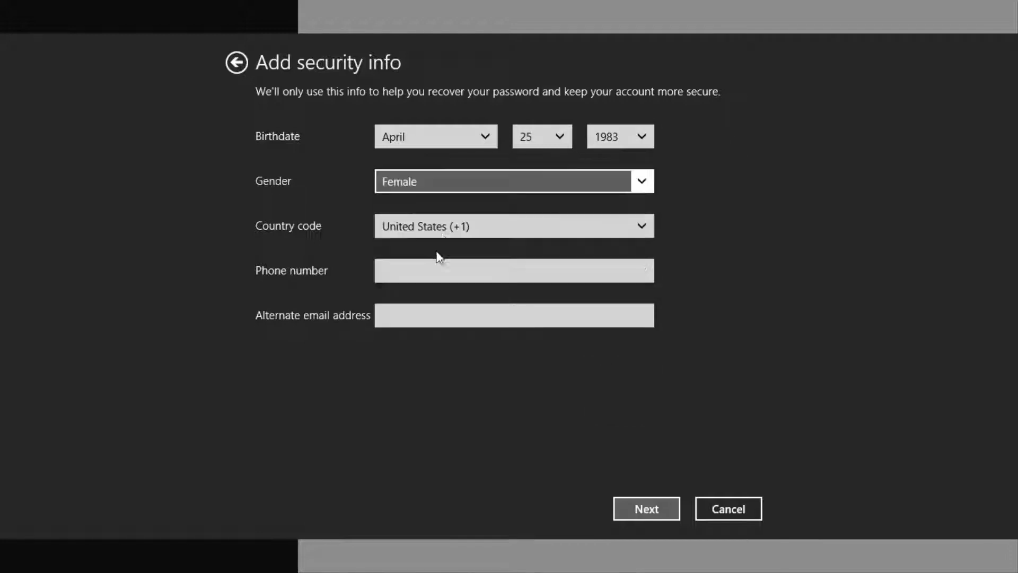
pyautogui.click(445, 235)
pyautogui.scroll(-2, 487, 249)
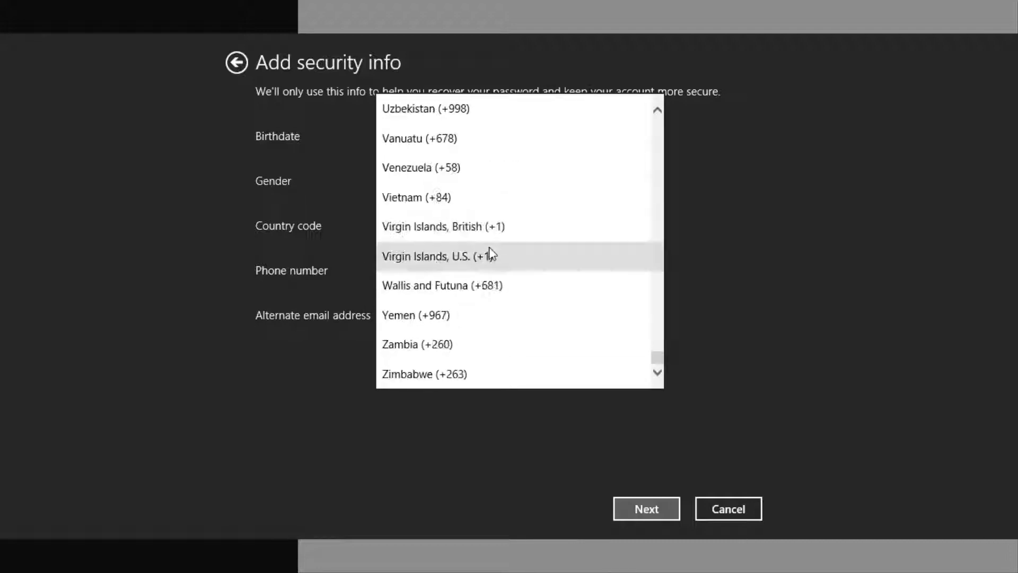
pyautogui.scroll(12, 477, 233)
pyautogui.scroll(7, 458, 220)
pyautogui.scroll(-1, 457, 223)
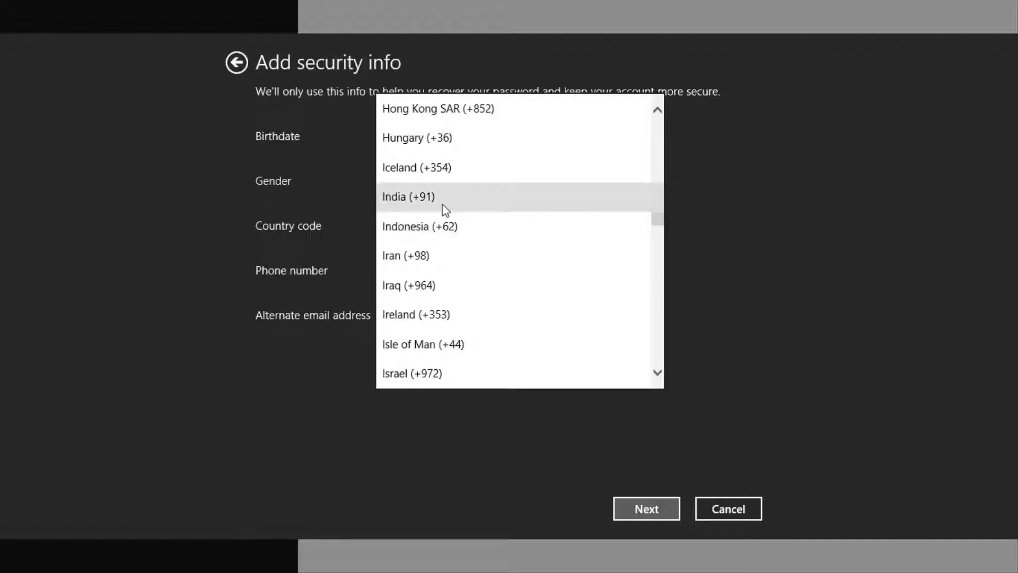
pyautogui.click(445, 211)
pyautogui.click(429, 265)
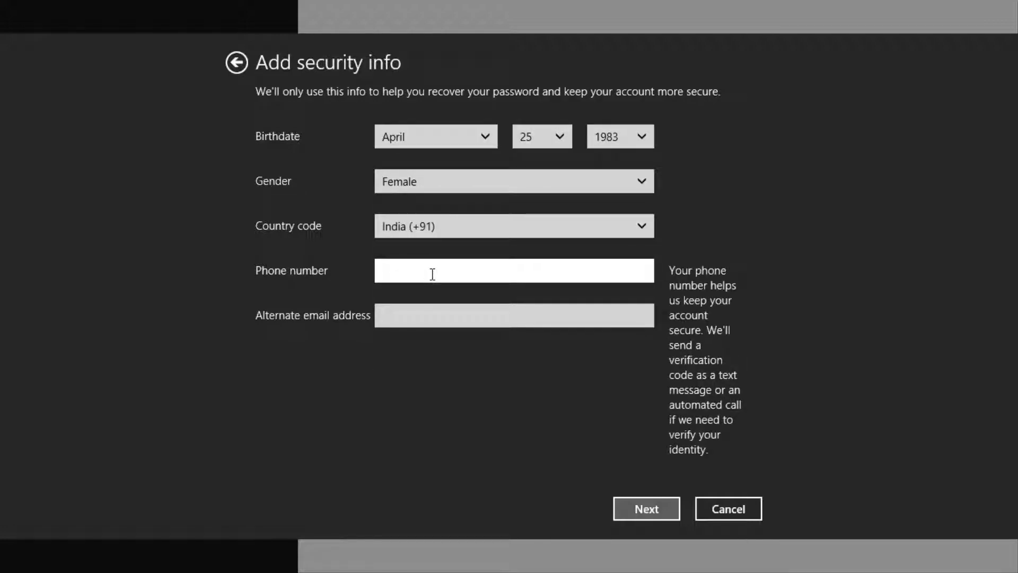
# Enter the security phone number and an alternate e-mail address, then continue.
pyautogui.click(421, 309)
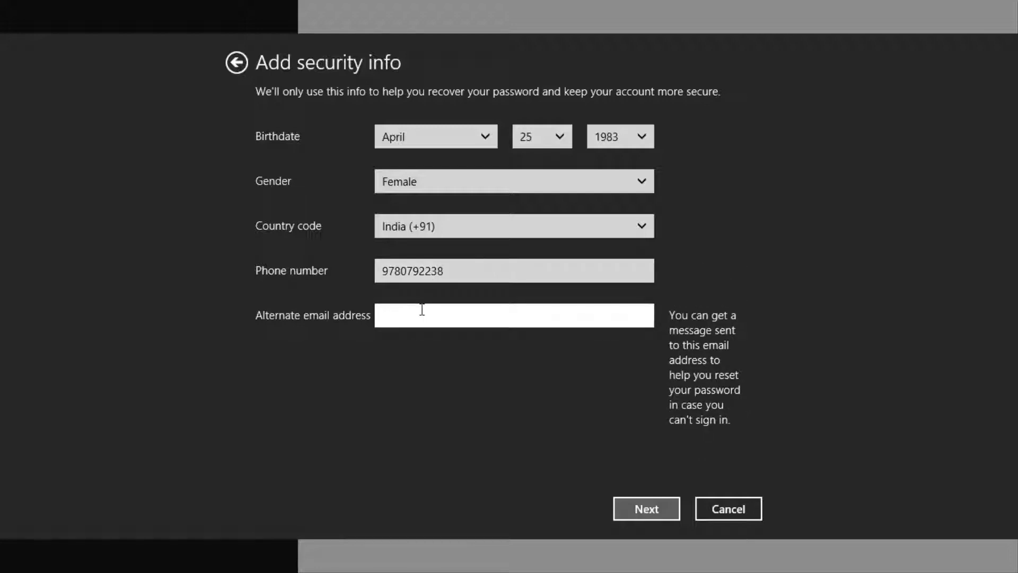
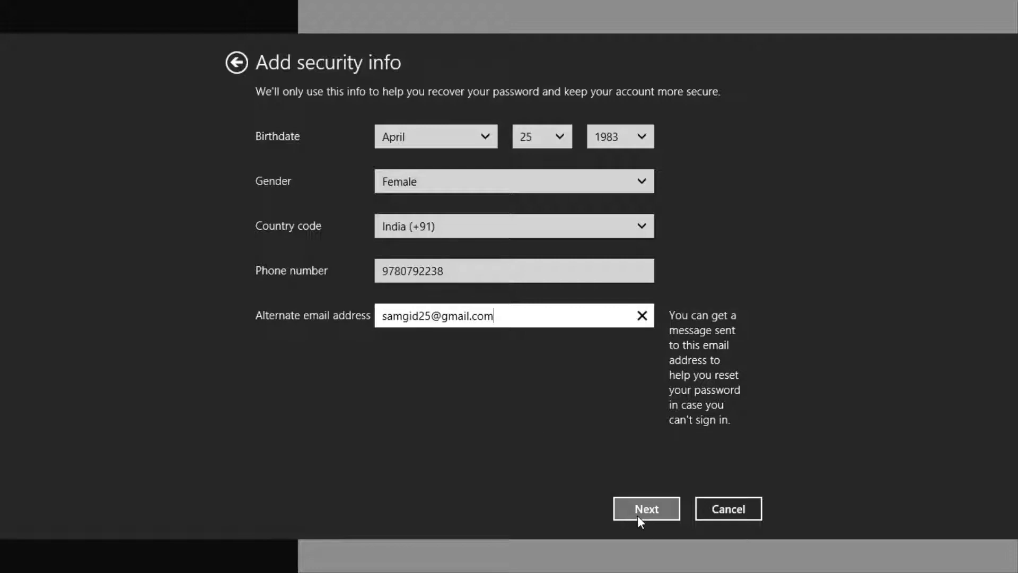
pyautogui.click(637, 515)
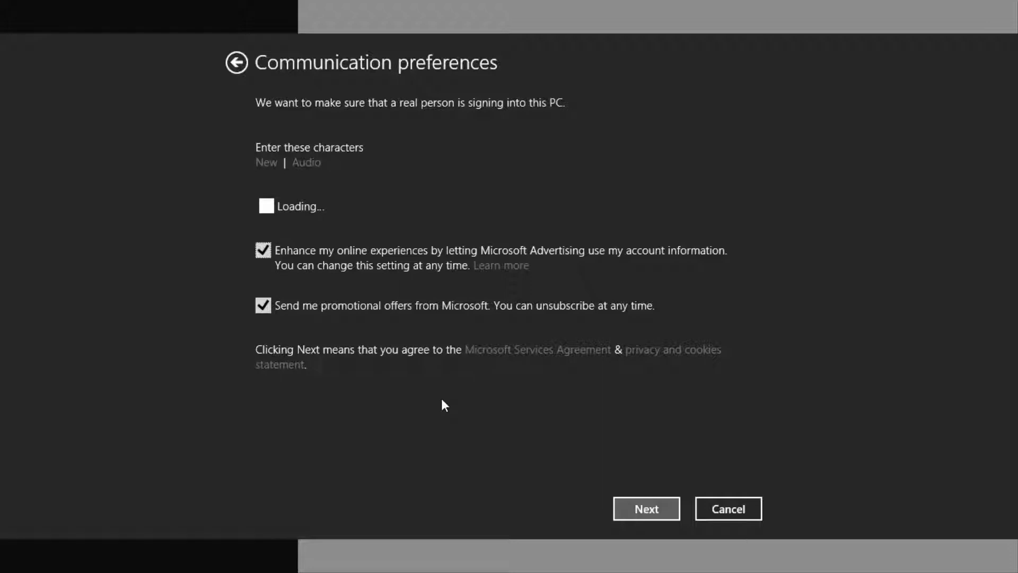
# Uncheck Microsoft Advertising and promotional offers, then type the verification picture's characters.
pyautogui.click(263, 250)
pyautogui.click(264, 411)
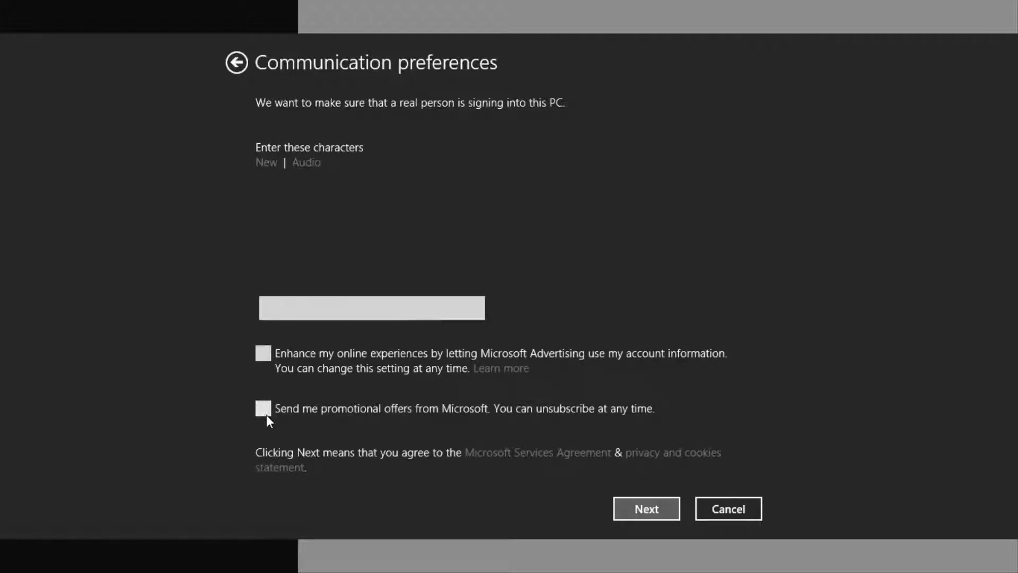
pyautogui.click(386, 317)
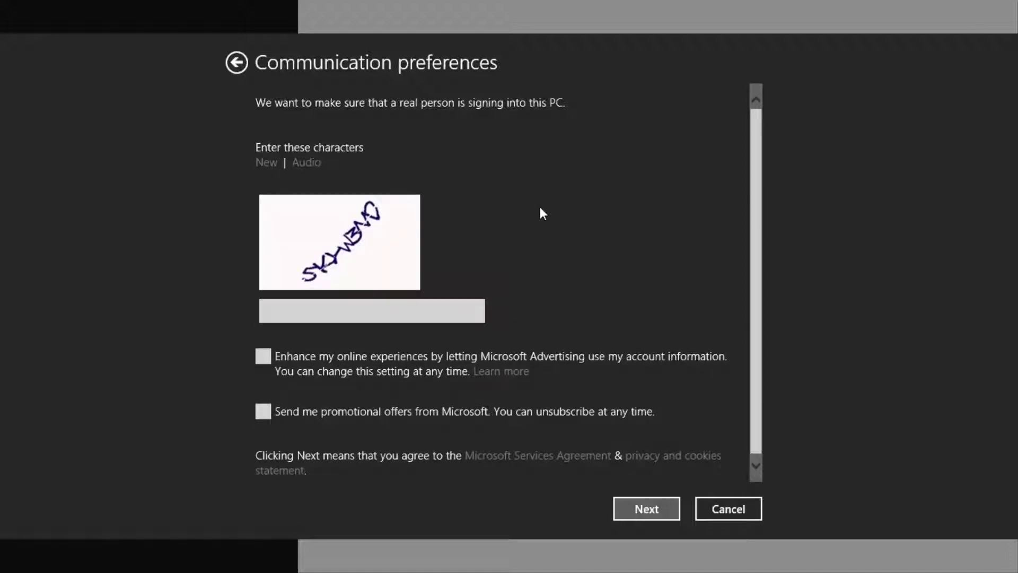
pyautogui.click(365, 308)
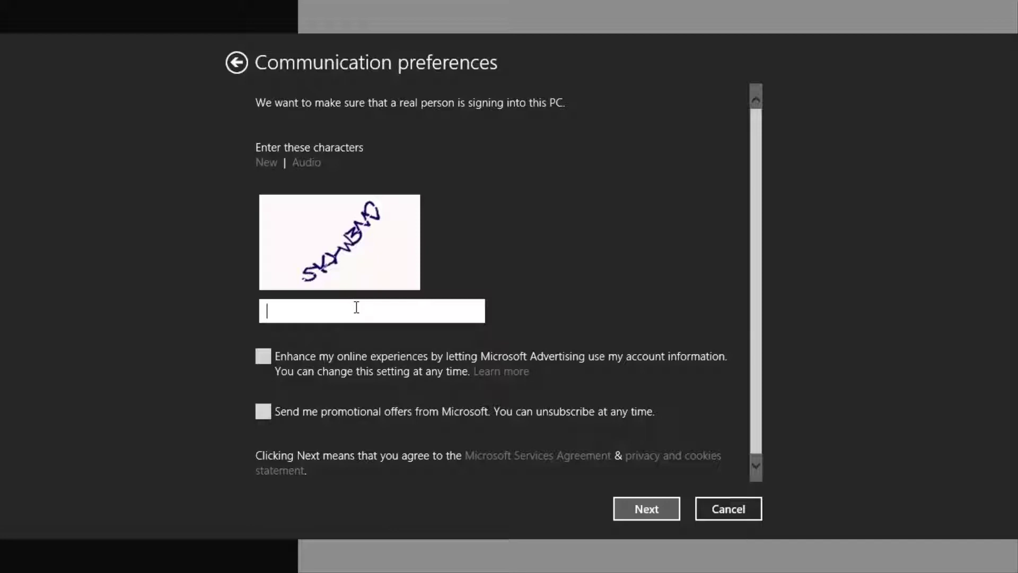
pyautogui.write('SK')
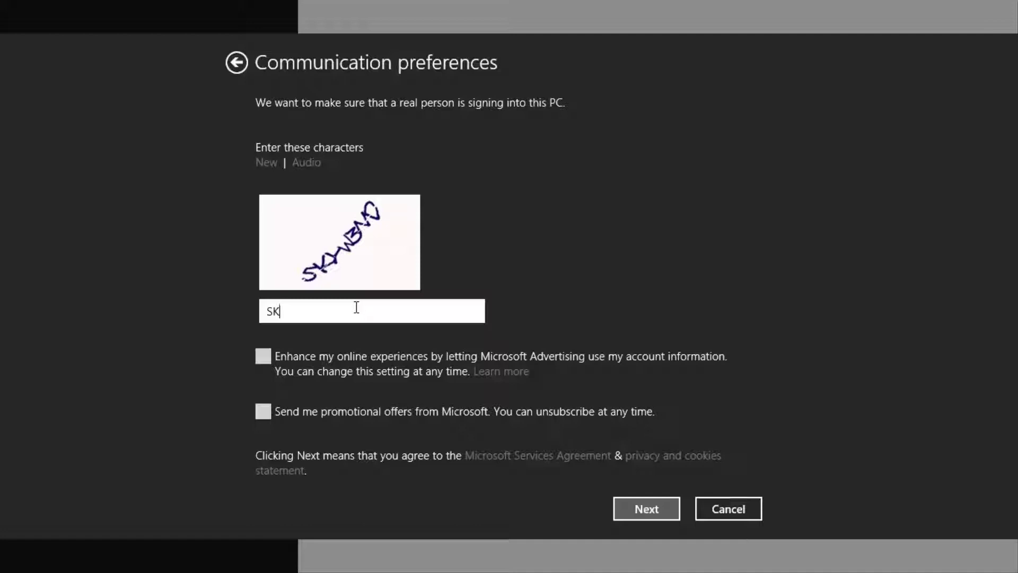
pyautogui.write('Y')
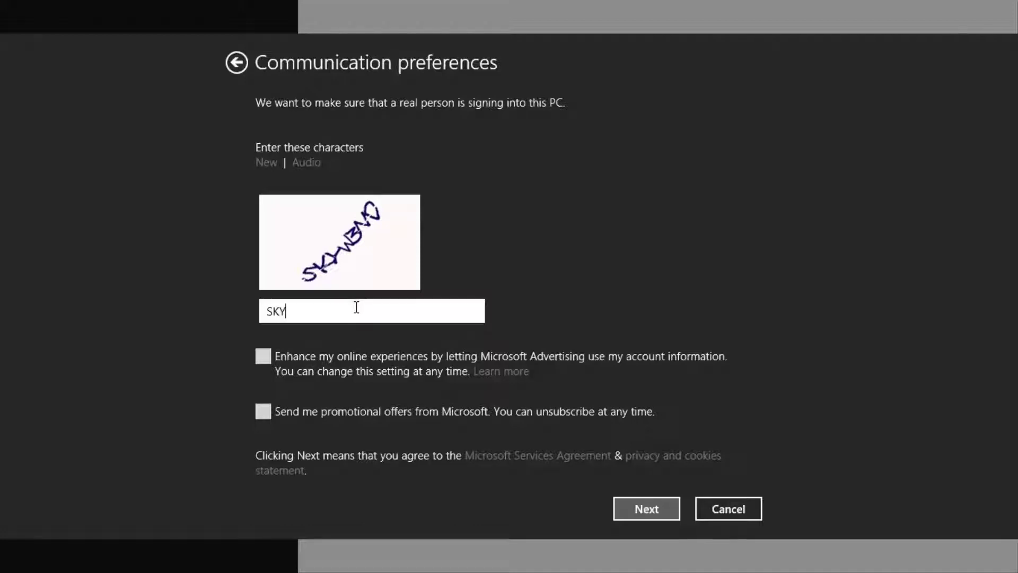
pyautogui.write('W3N')
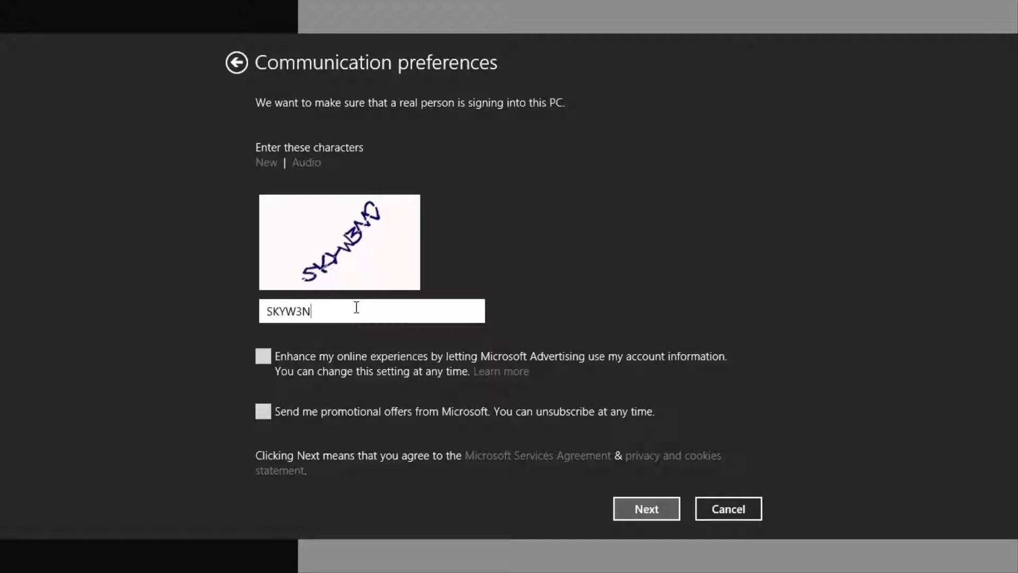
pyautogui.write('D')
# After the mismatch error, request a new verification picture, enter its characters and submit.
pyautogui.click(640, 511)
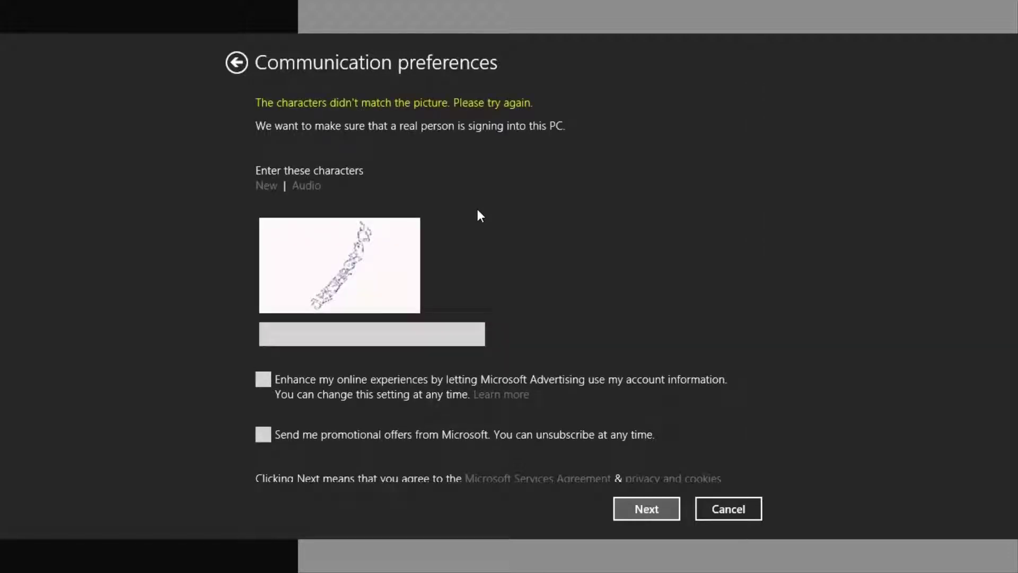
pyautogui.click(268, 185)
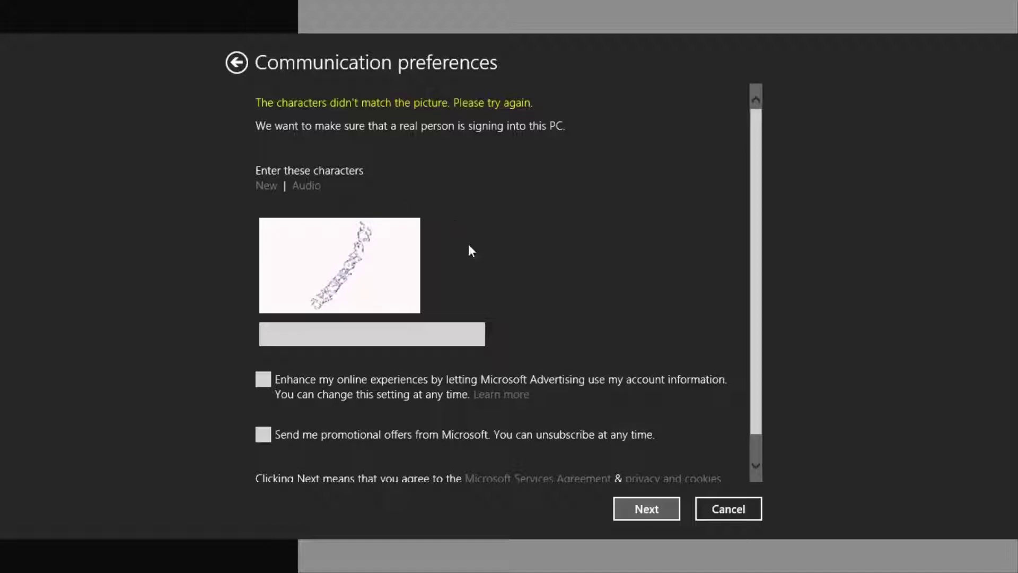
pyautogui.click(407, 334)
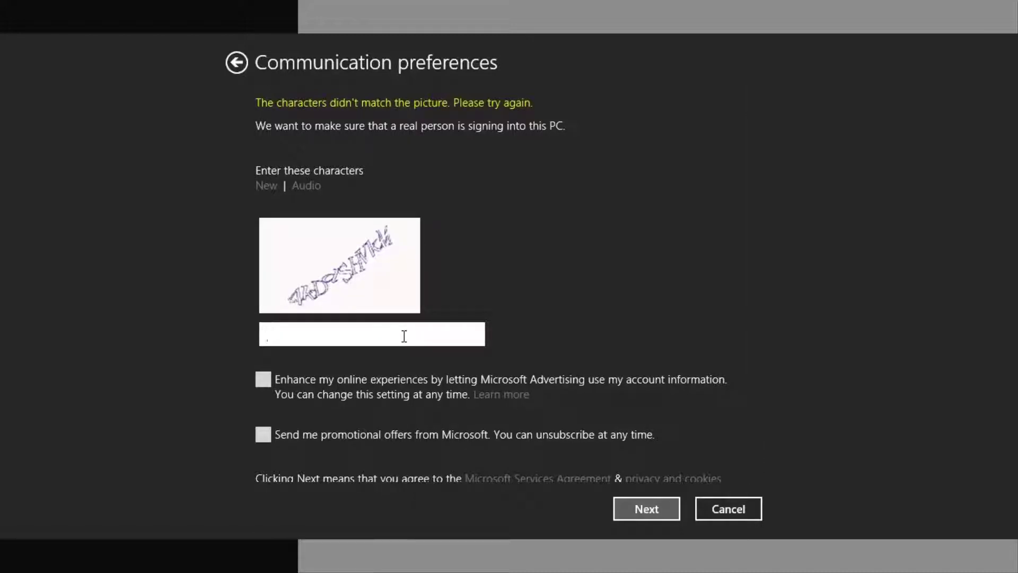
pyautogui.write('4')
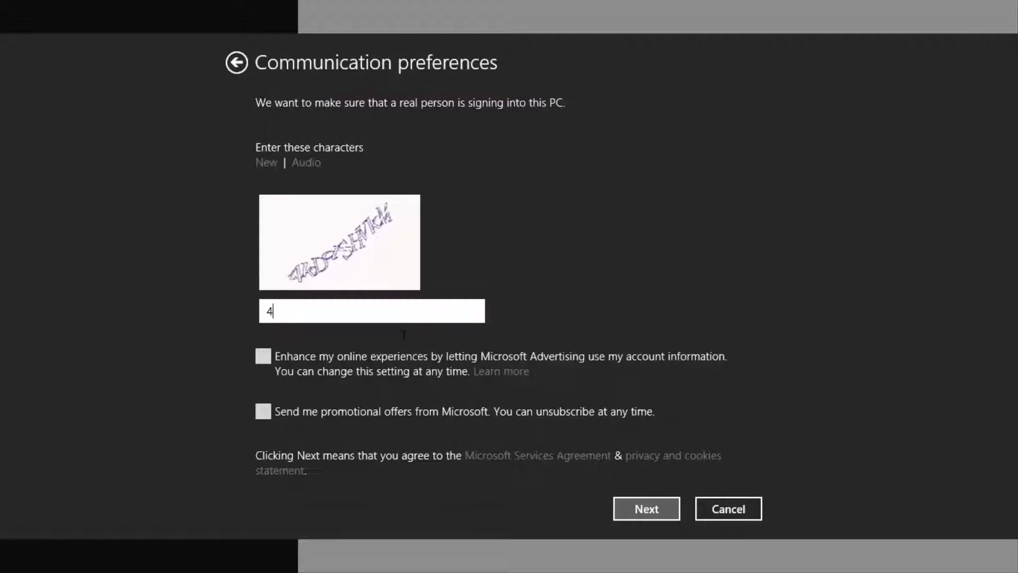
pyautogui.write('kDdSHVkM')
pyautogui.click(639, 513)
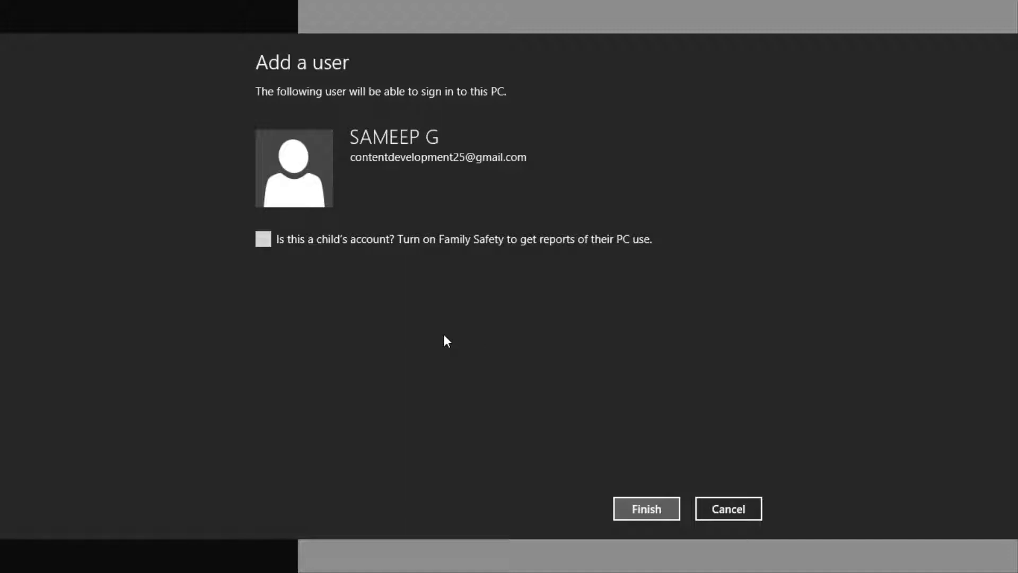
# Finish adding the Microsoft account user and return to the PC settings home page.
pyautogui.click(643, 513)
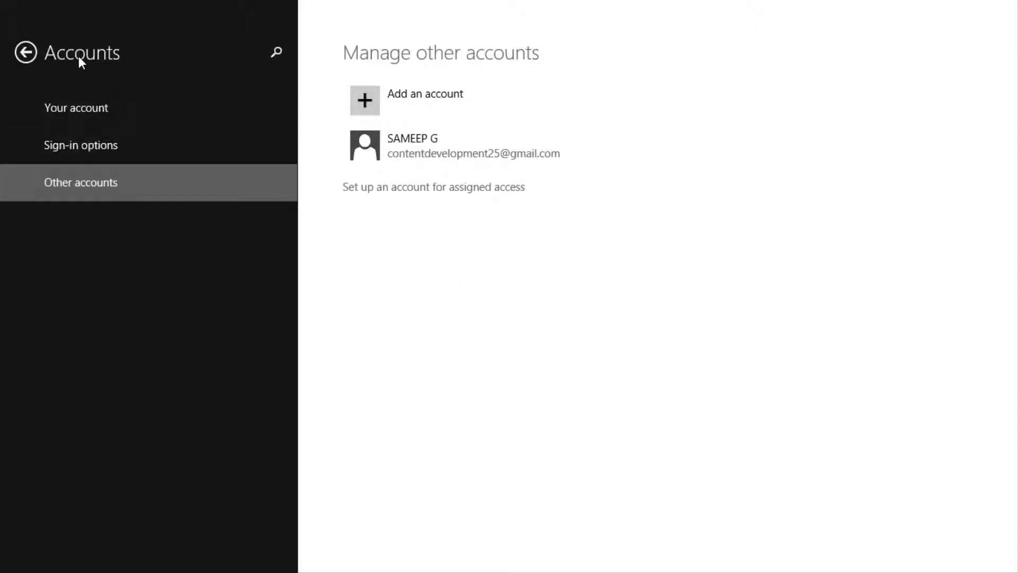
pyautogui.click(29, 53)
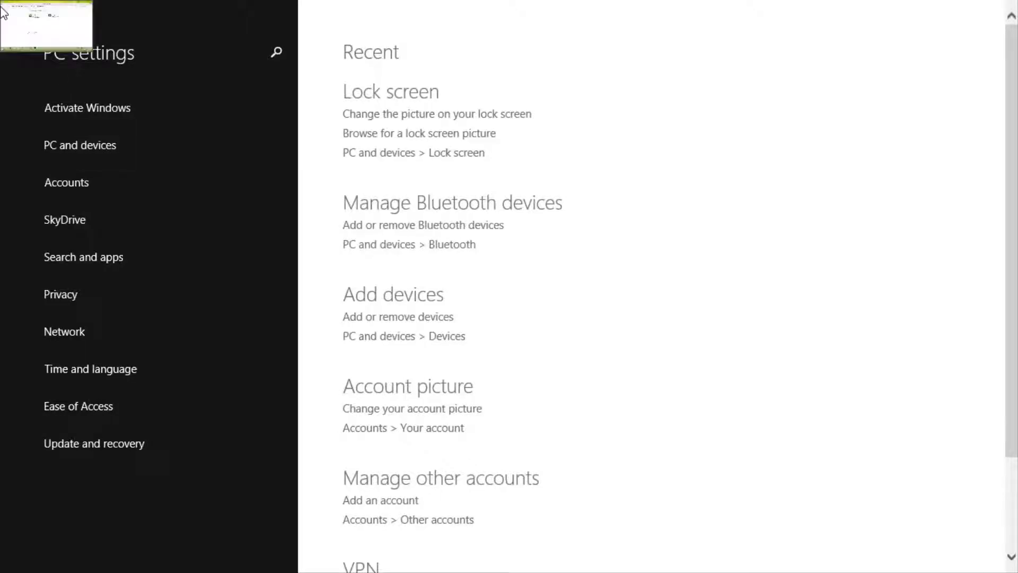
# Return to Control Panel's User Accounts, briefly check own account in PC settings, then list all accounts.
pyautogui.click(13, 10)
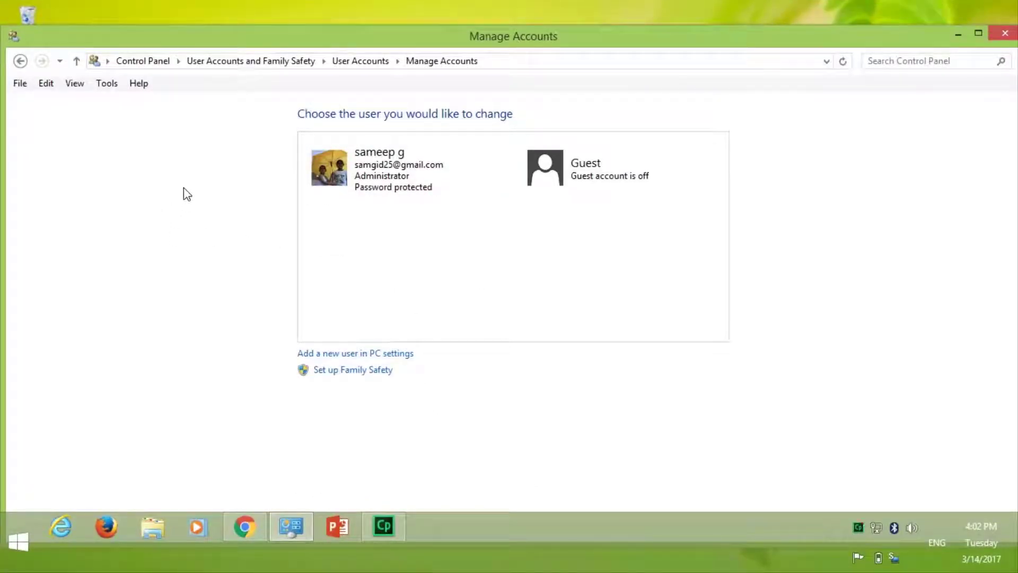
pyautogui.click(22, 62)
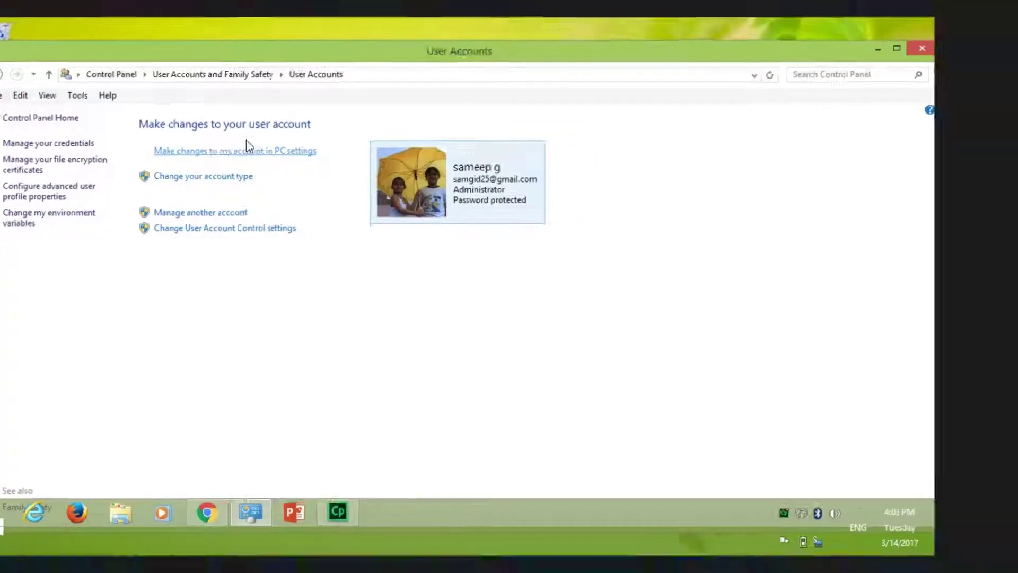
pyautogui.click(248, 150)
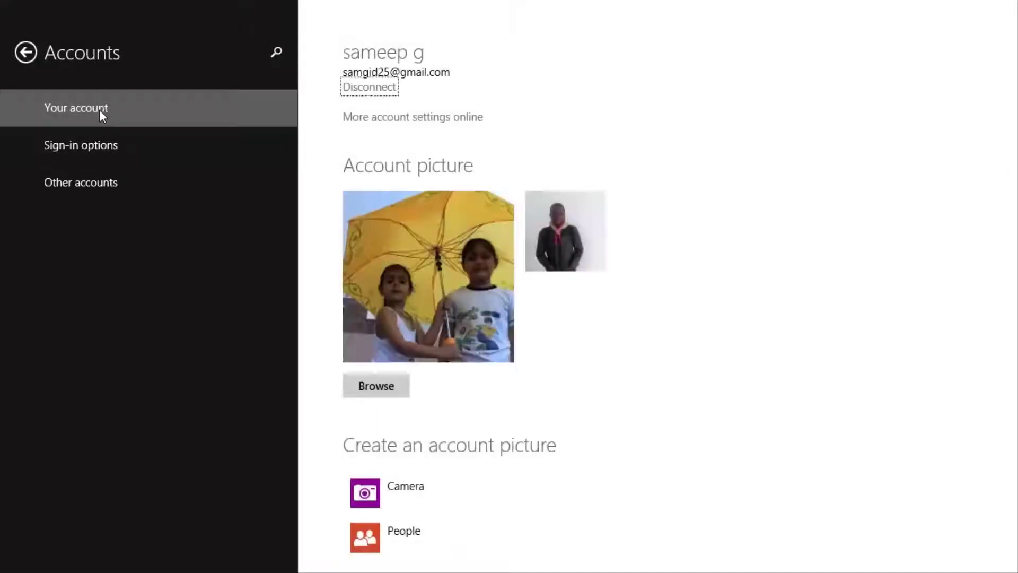
pyautogui.scroll(-1, 592, 297)
pyautogui.scroll(1, 591, 296)
pyautogui.click(25, 53)
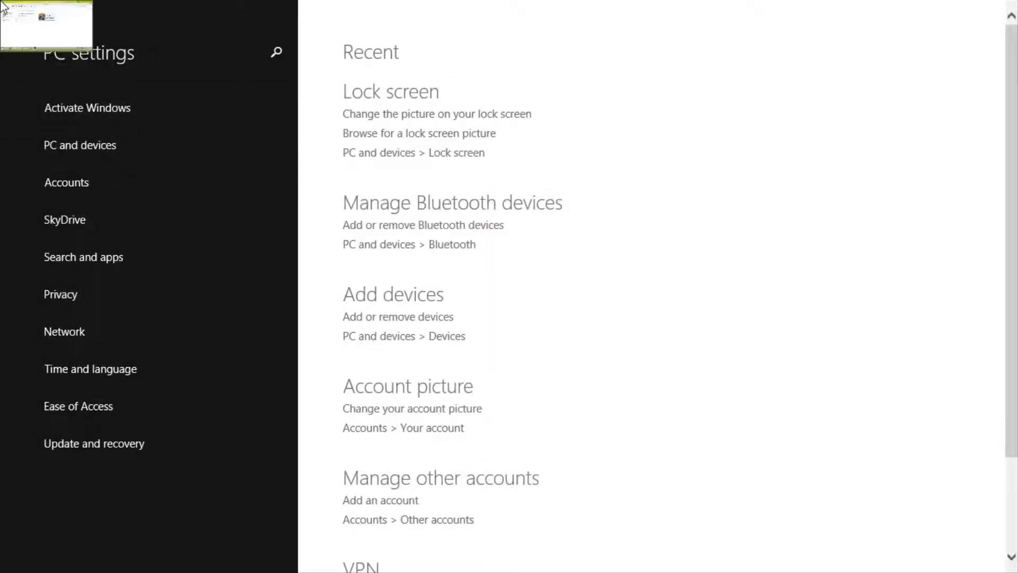
pyautogui.click(21, 18)
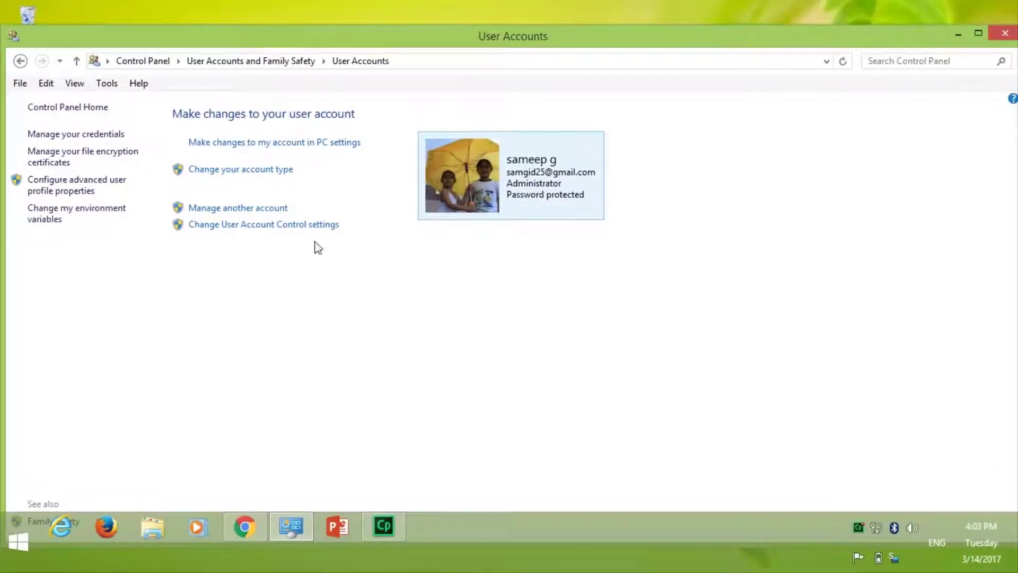
pyautogui.click(237, 209)
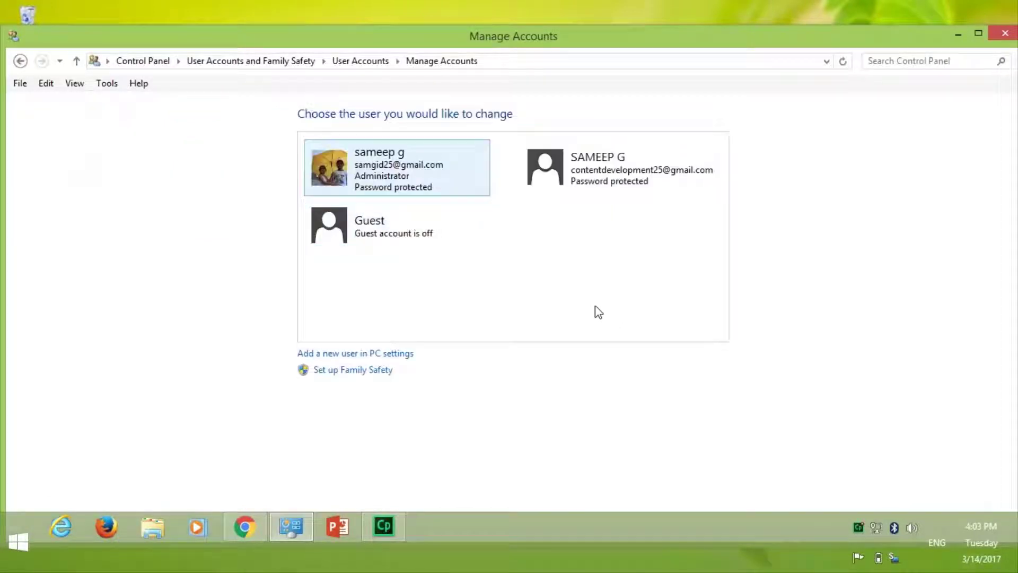
pyautogui.click(597, 156)
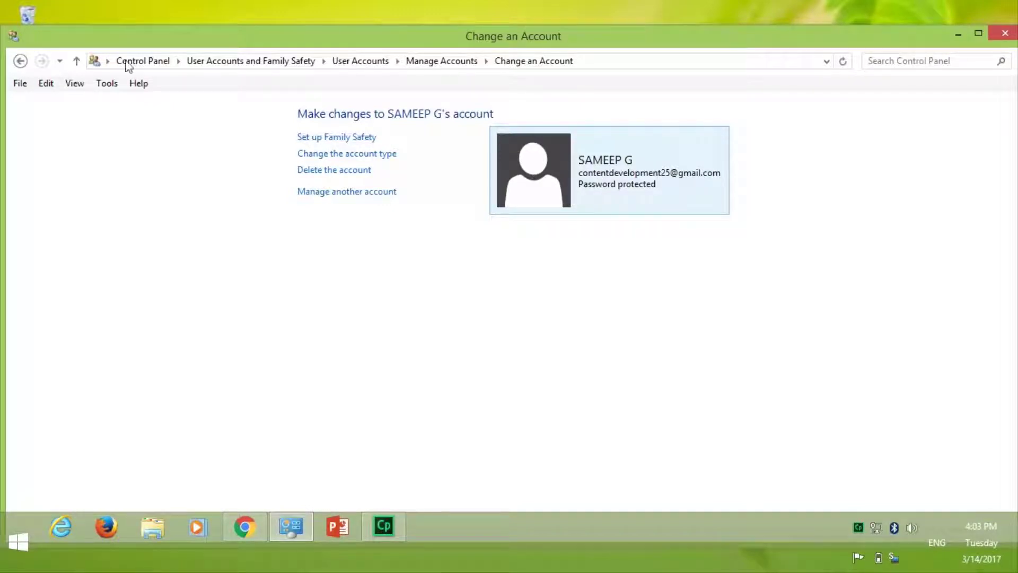
pyautogui.click(19, 62)
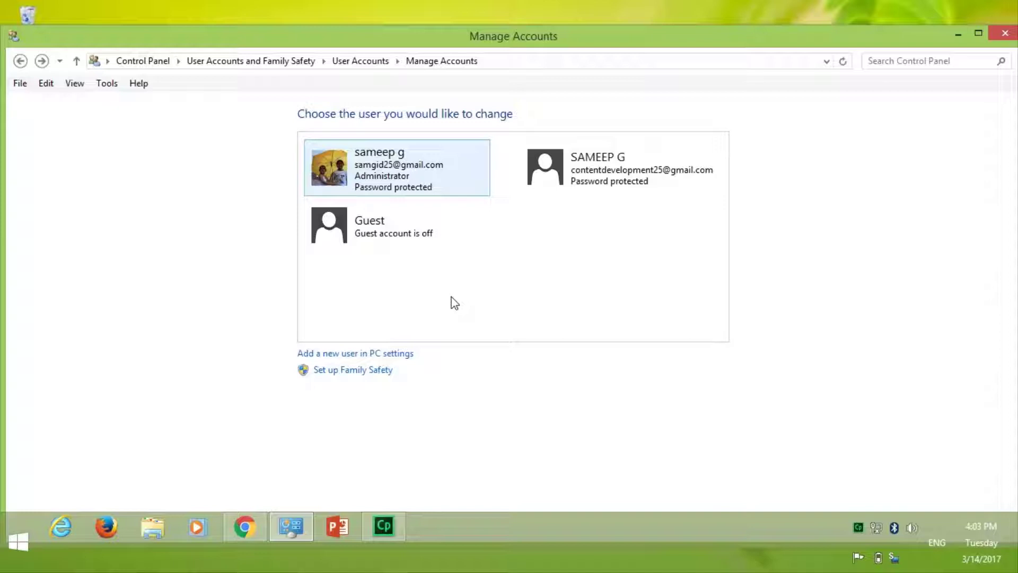
pyautogui.click(421, 180)
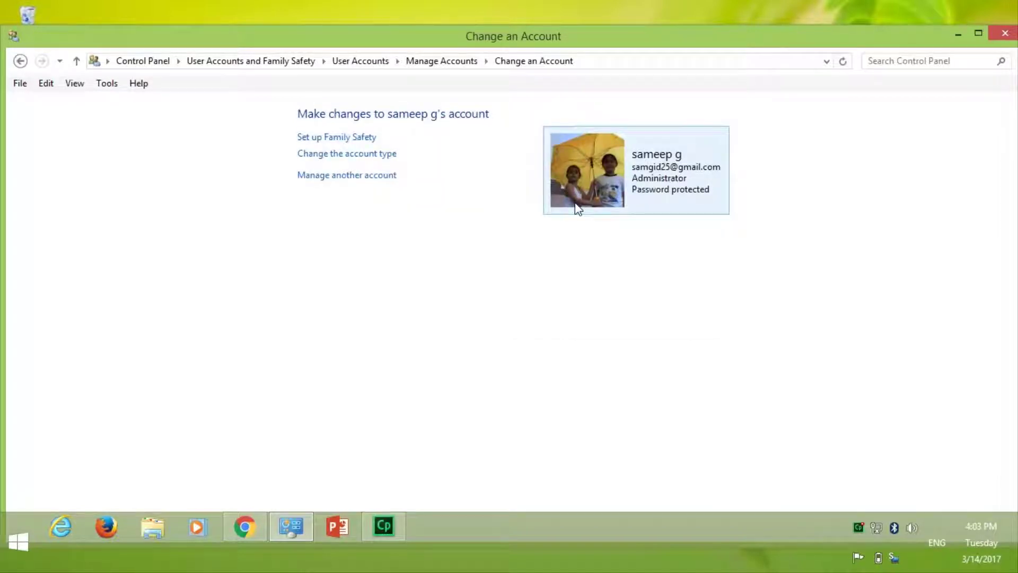
pyautogui.click(16, 65)
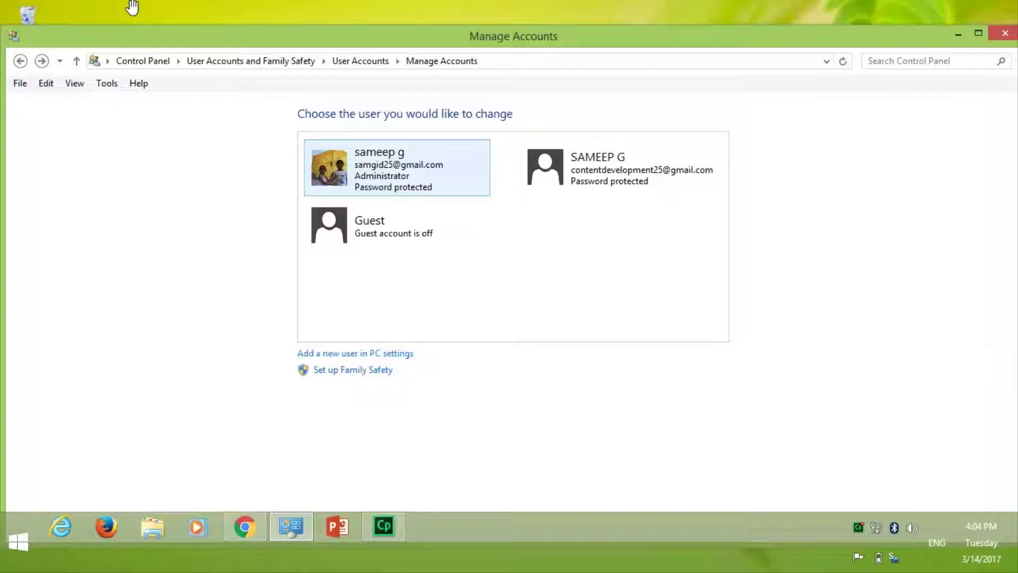
pyautogui.click(583, 186)
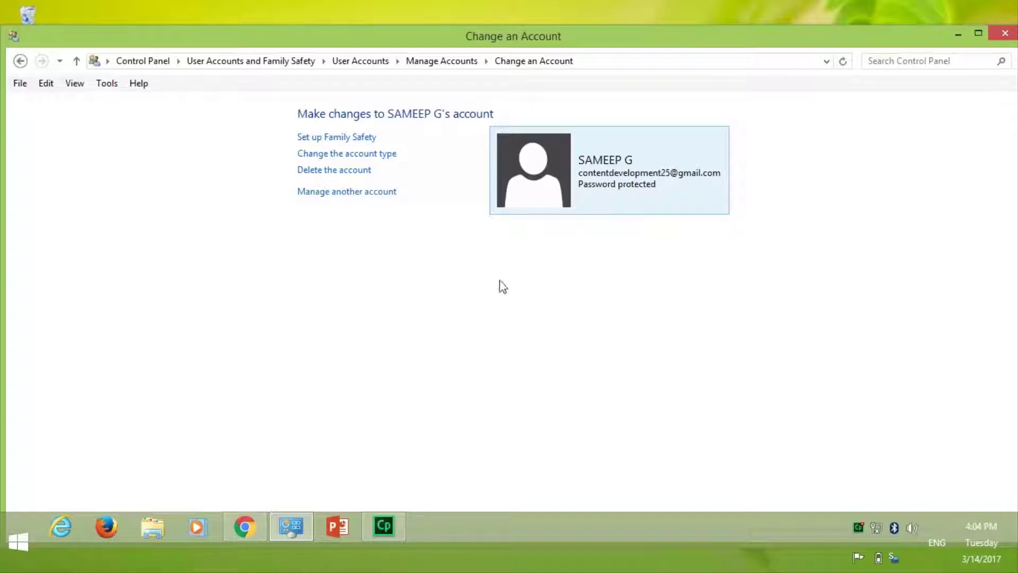
# Close the Control Panel window showing the new account's settings.
pyautogui.moveTo(1016, 11)
pyautogui.click(1004, 35)
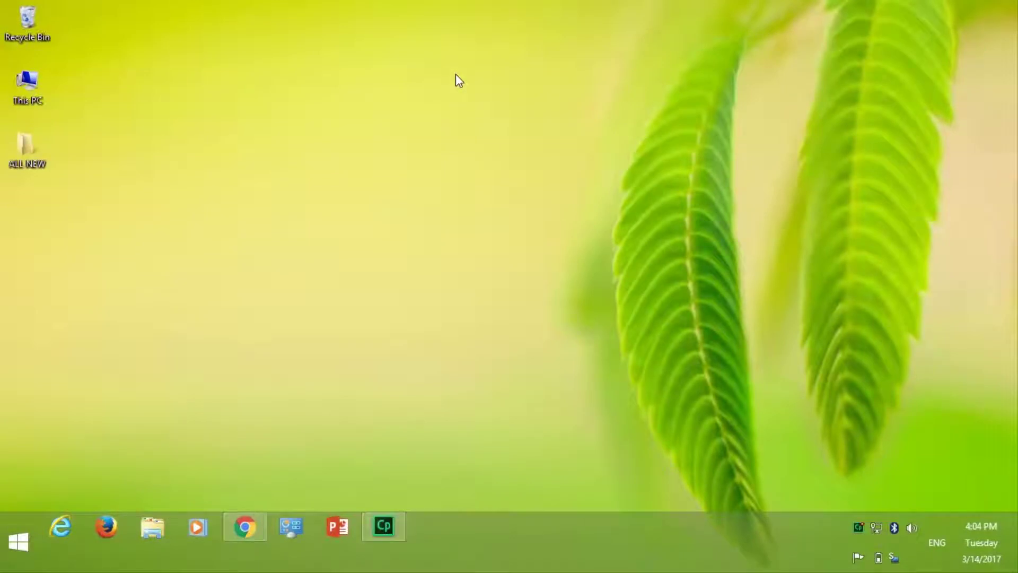
# Refresh the desktop, then open Personalization from the desktop's right-click menu.
pyautogui.rightClick(457, 74)
pyautogui.click(527, 120)
pyautogui.rightClick(414, 145)
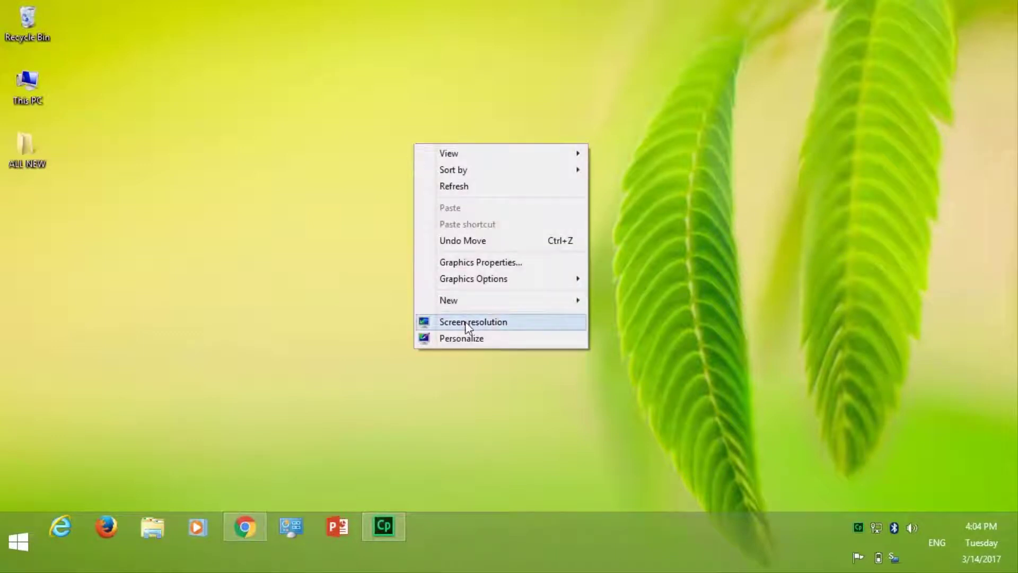
pyautogui.click(457, 335)
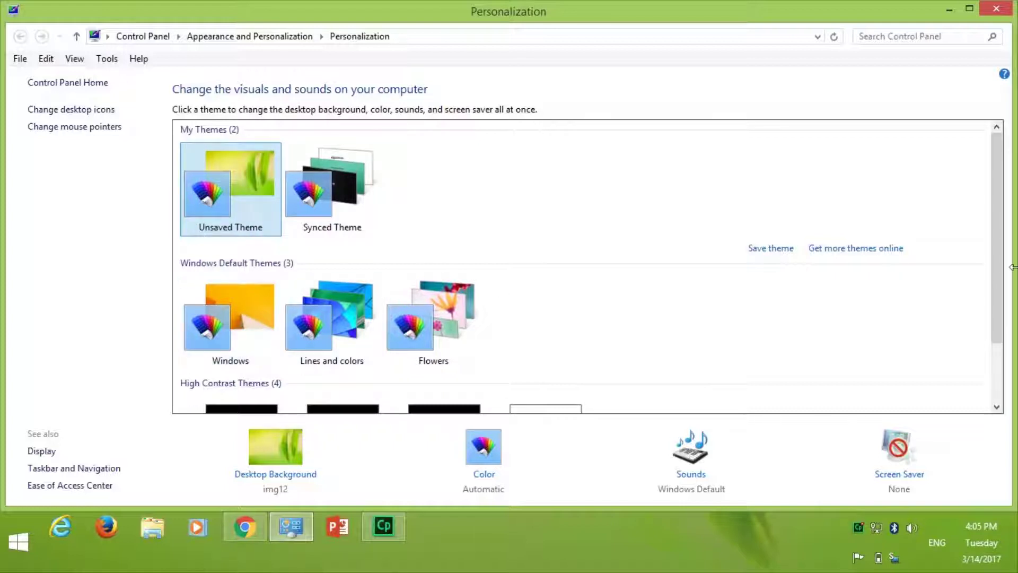
# Apply Lines and colors, try High Contrast #1, then return to Lines and colors.
pyautogui.moveTo(1002, 260); pyautogui.dragTo(1006, 334)
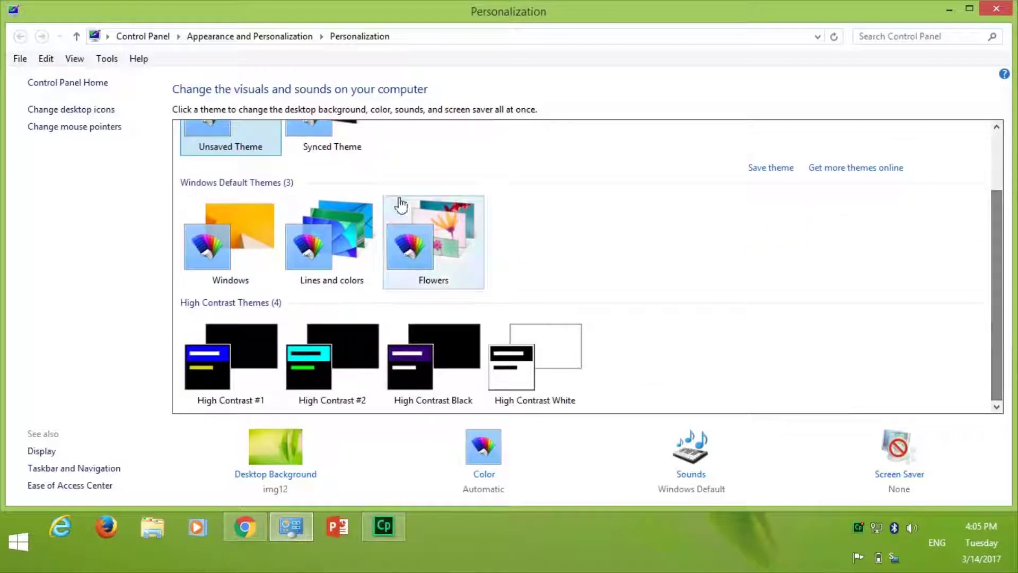
pyautogui.click(339, 244)
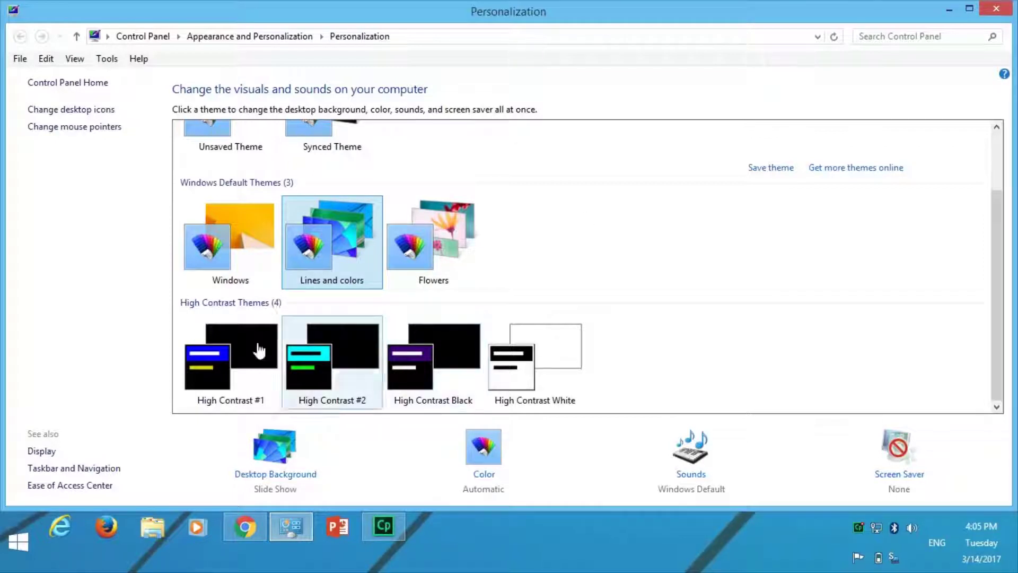
pyautogui.click(232, 378)
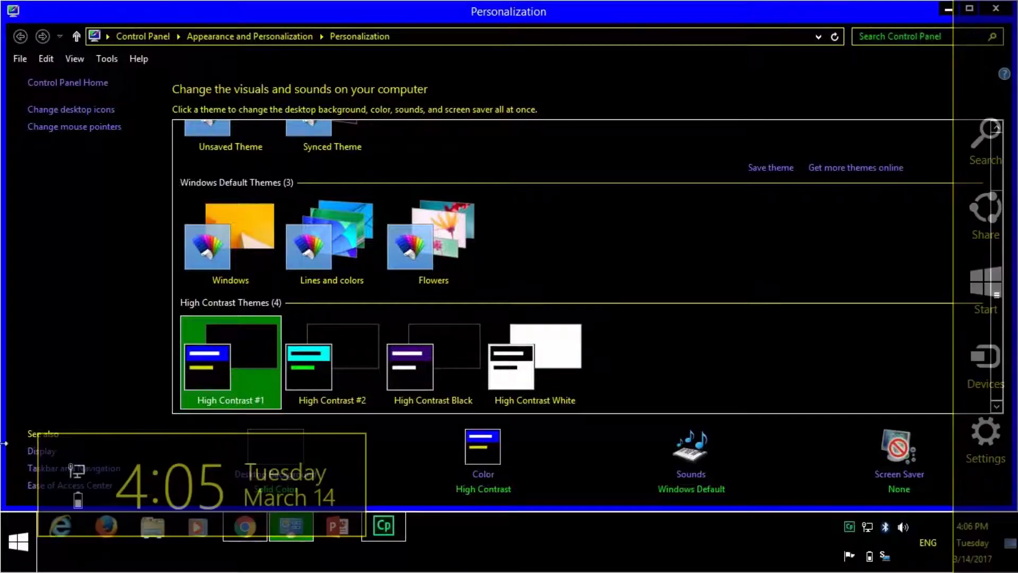
pyautogui.click(333, 258)
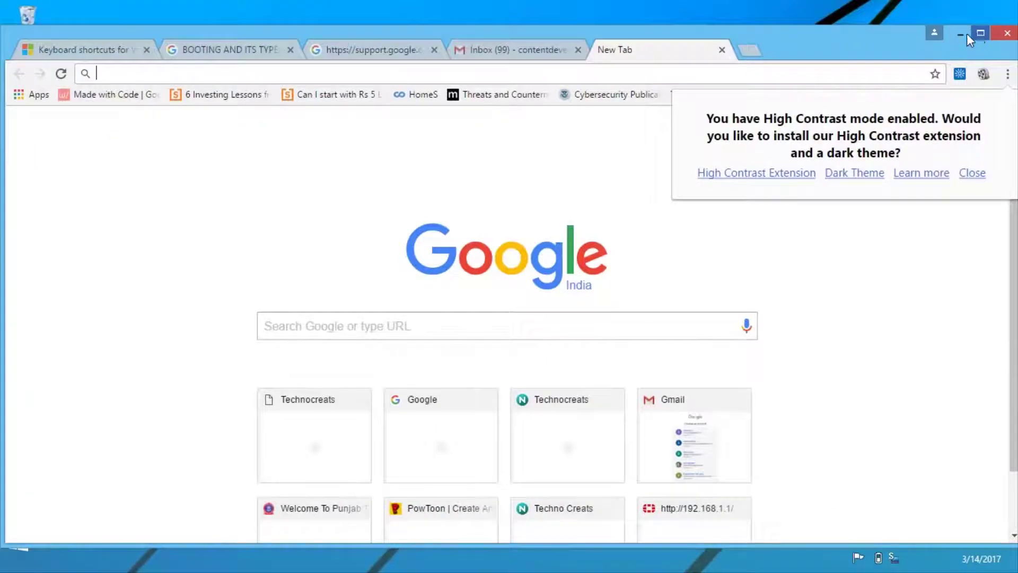
# Minimize Chrome, refresh the desktop and reopen Personalization showing Lines and colors applied.
pyautogui.click(964, 33)
pyautogui.rightClick(495, 90)
pyautogui.click(525, 133)
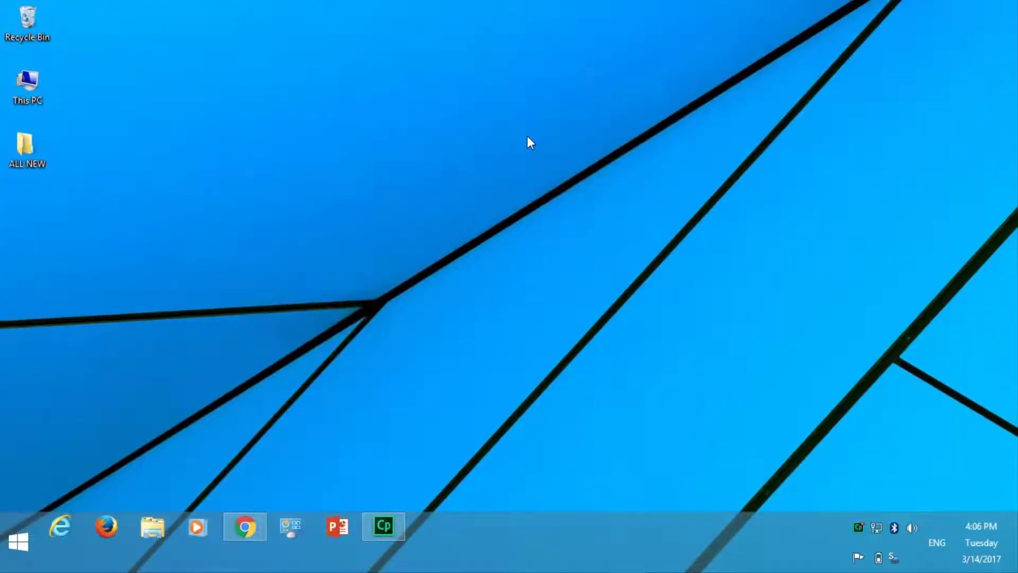
pyautogui.rightClick(535, 135)
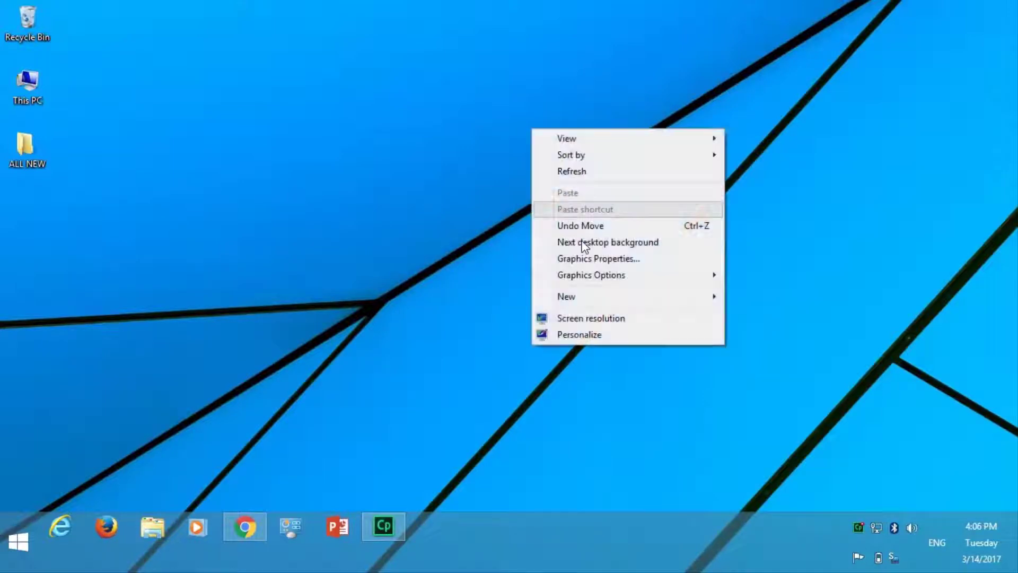
pyautogui.click(592, 334)
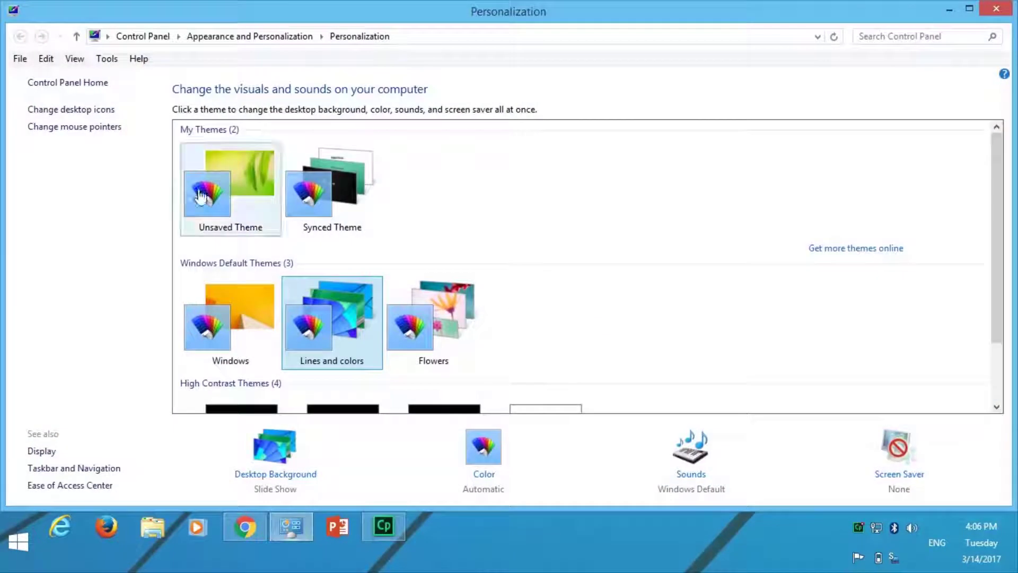
pyautogui.scroll(-2, 477, 281)
pyautogui.scroll(2, 477, 281)
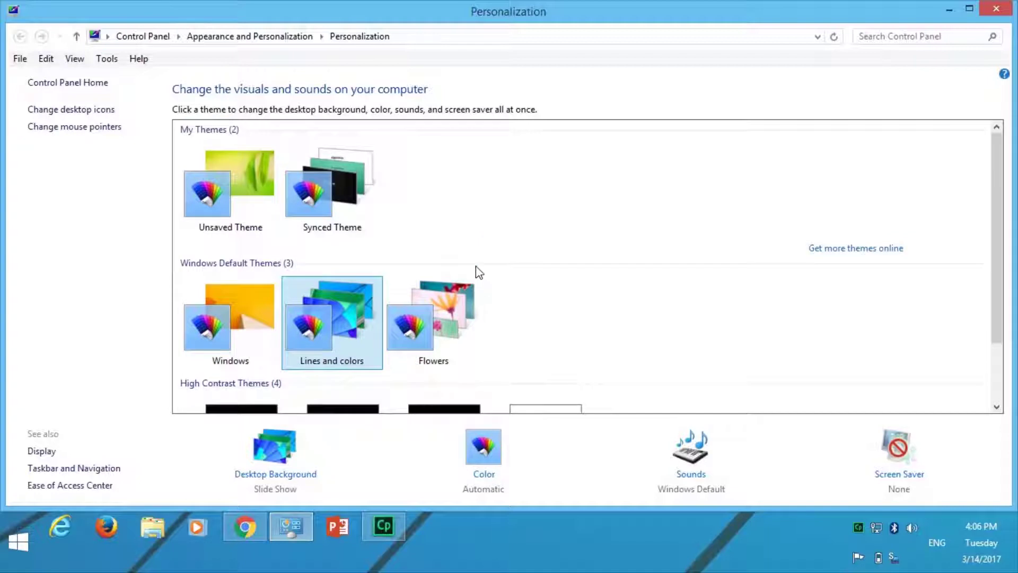
pyautogui.scroll(-2, 476, 268)
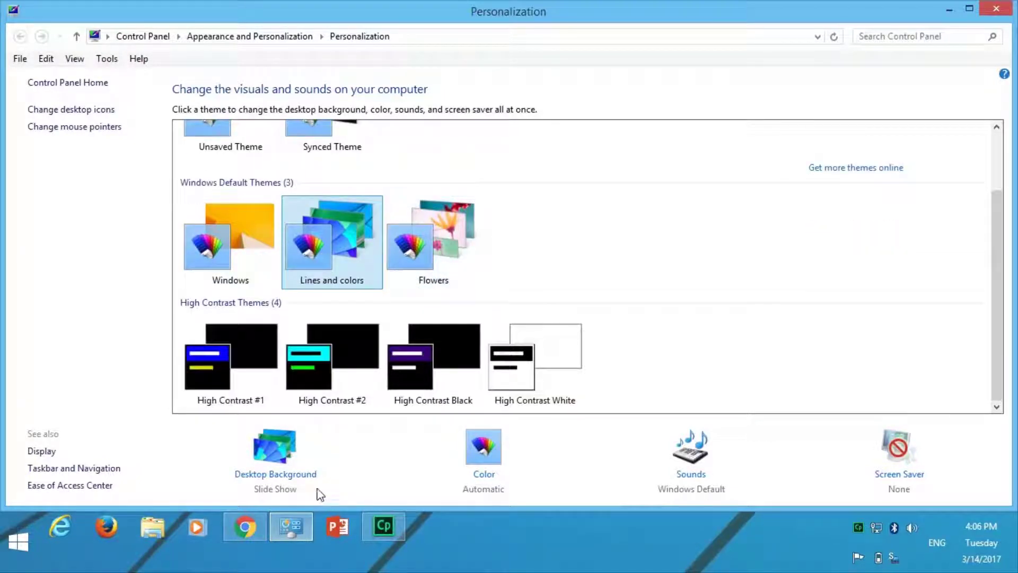
# In Desktop Background, select only the purple Lines and colors picture.
pyautogui.click(297, 480)
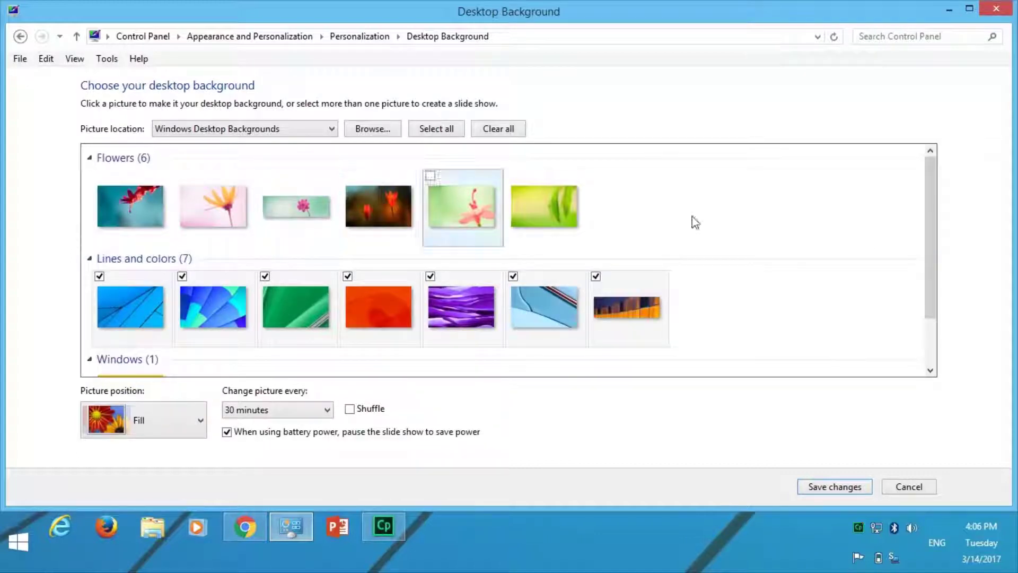
pyautogui.moveTo(931, 227); pyautogui.dragTo(939, 198)
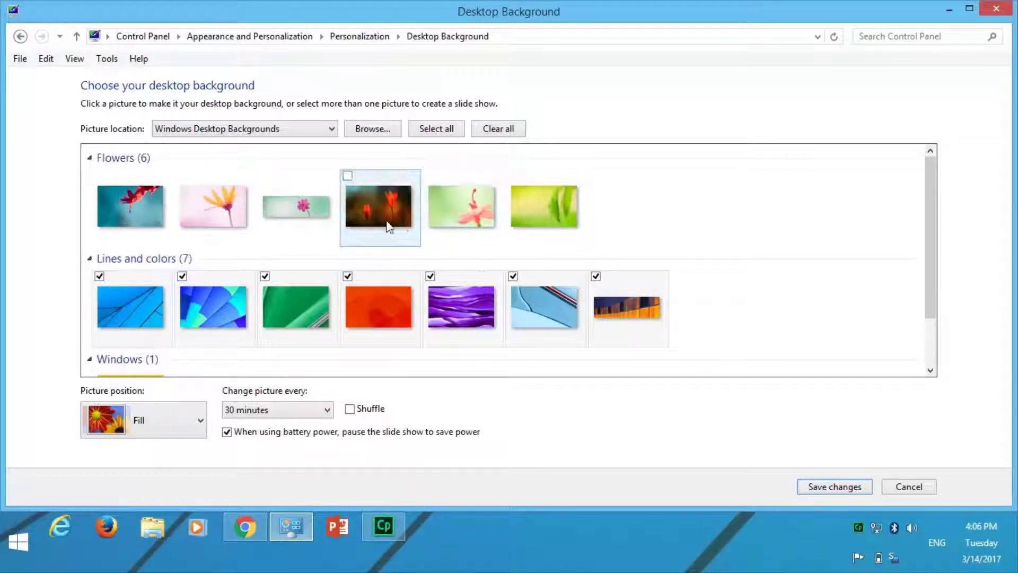
pyautogui.click(466, 309)
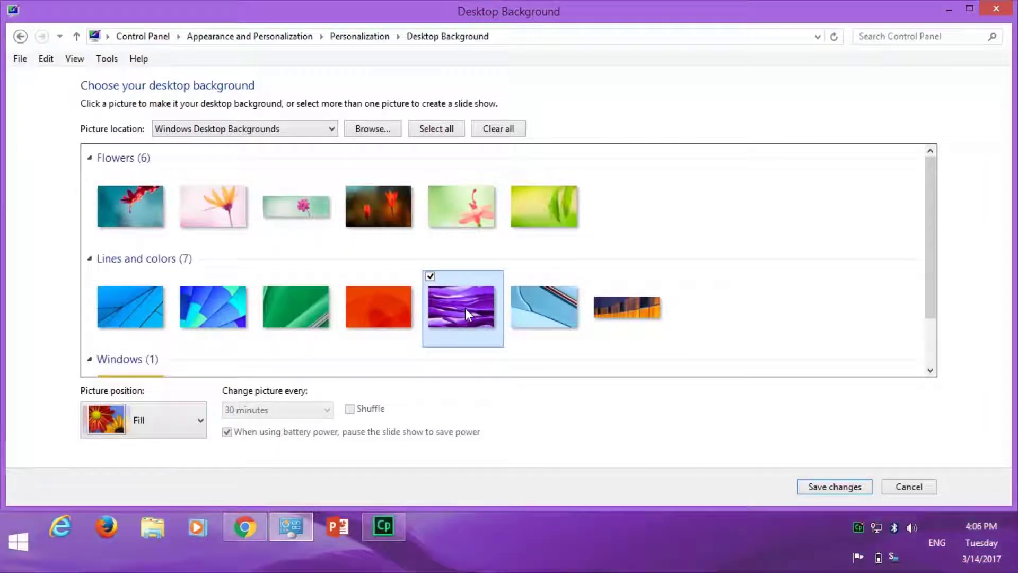
pyautogui.click(200, 422)
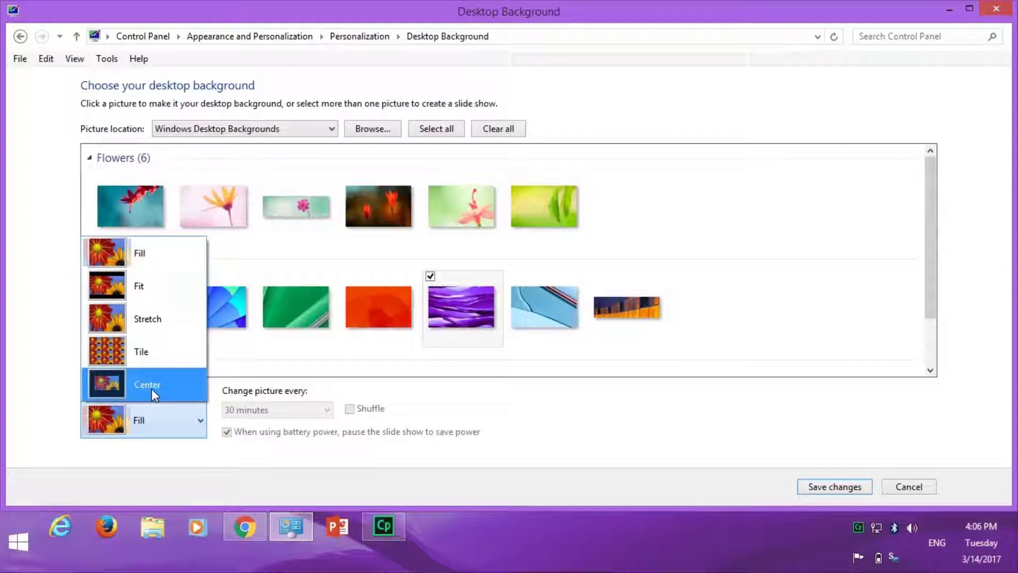
# Try Center and Stretch picture positions, then save the purple wallpaper with Fill.
pyautogui.click(151, 388)
pyautogui.click(199, 422)
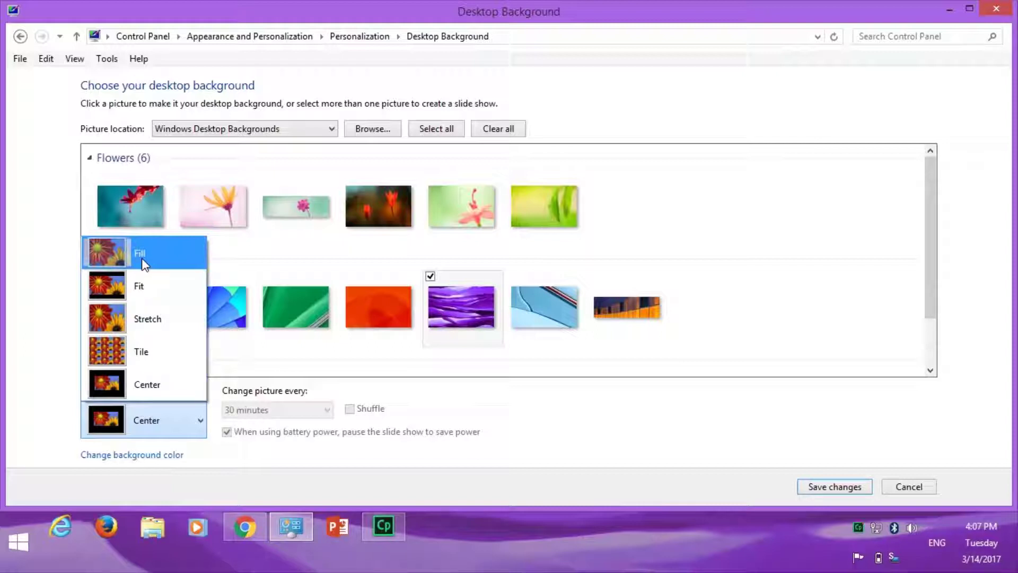
pyautogui.click(146, 313)
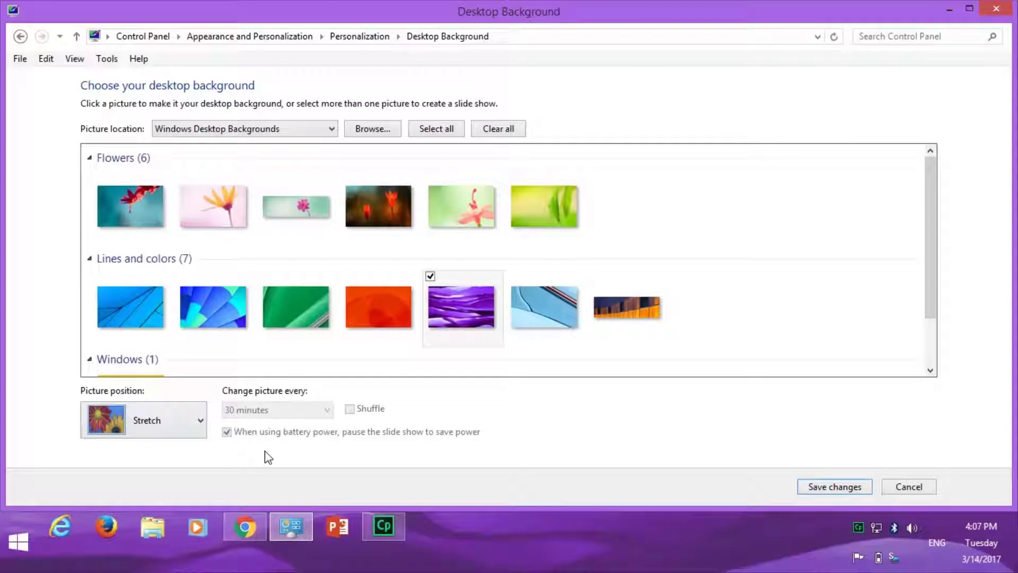
pyautogui.moveTo(930, 321); pyautogui.dragTo(927, 367)
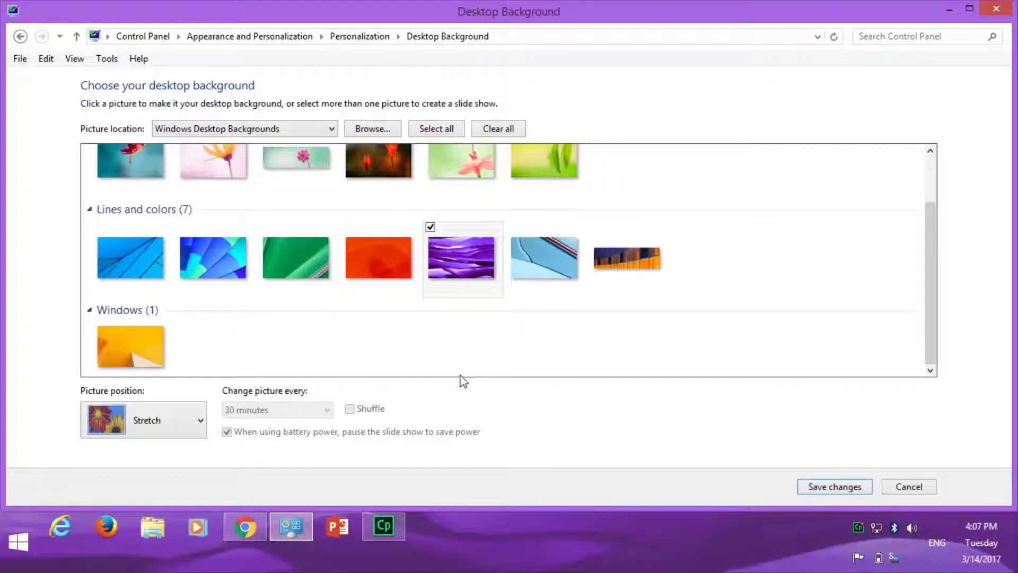
pyautogui.scroll(2, 679, 338)
pyautogui.moveTo(930, 268); pyautogui.dragTo(928, 294)
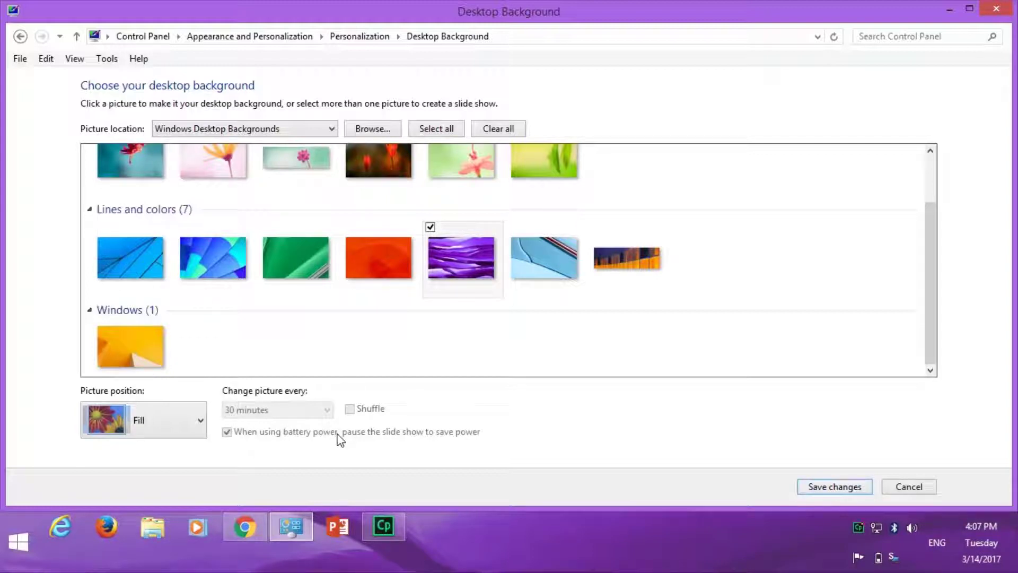
pyautogui.click(813, 489)
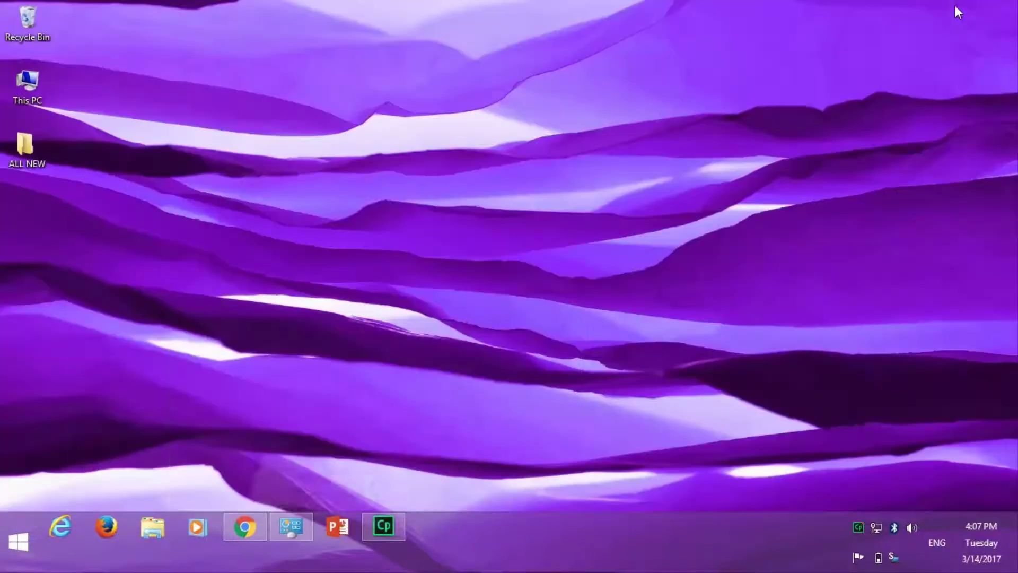
# Minimize Personalization to view the purple desktop, refresh it, and reopen Personalization.
pyautogui.click(955, 8)
pyautogui.rightClick(507, 204)
pyautogui.click(543, 247)
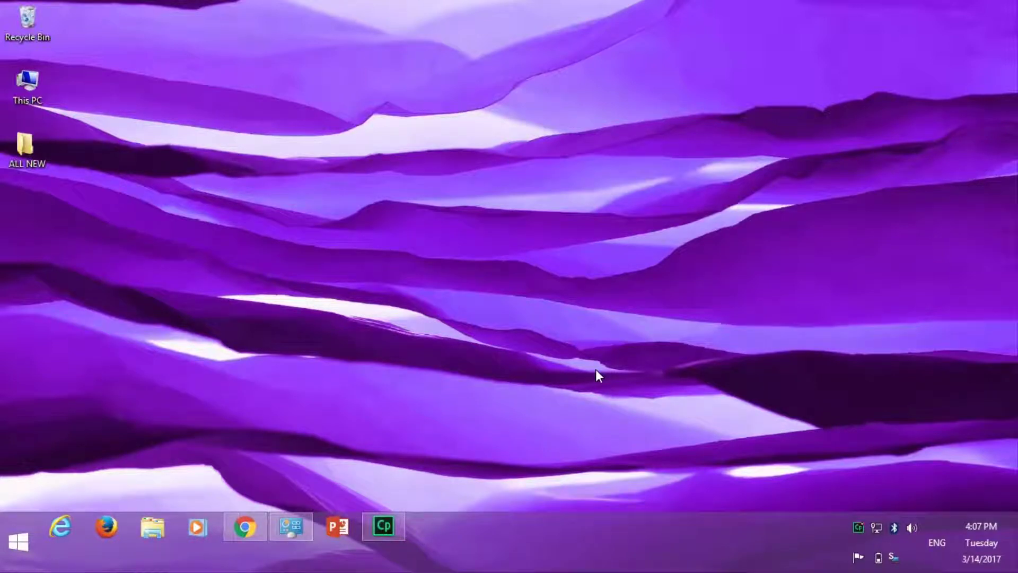
pyautogui.rightClick(578, 139)
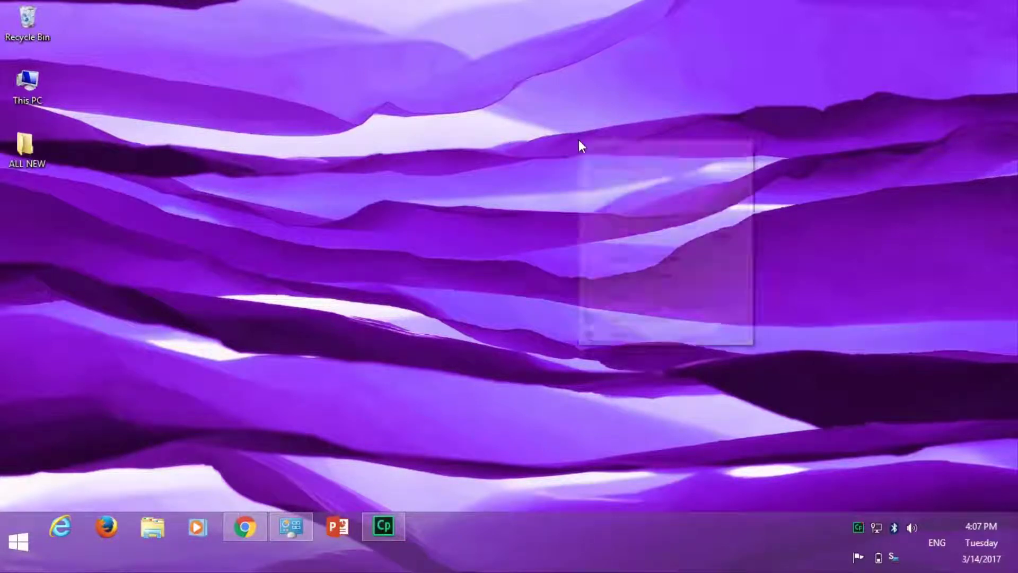
pyautogui.click(625, 338)
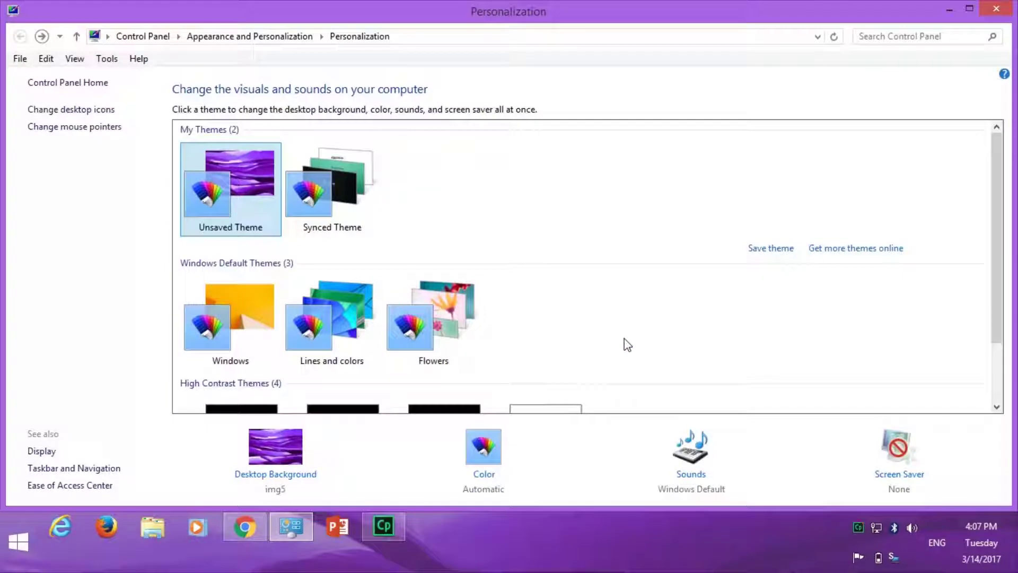
# Switch to Synced Theme, back to Unsaved Theme, then to Synced Theme again.
pyautogui.click(332, 211)
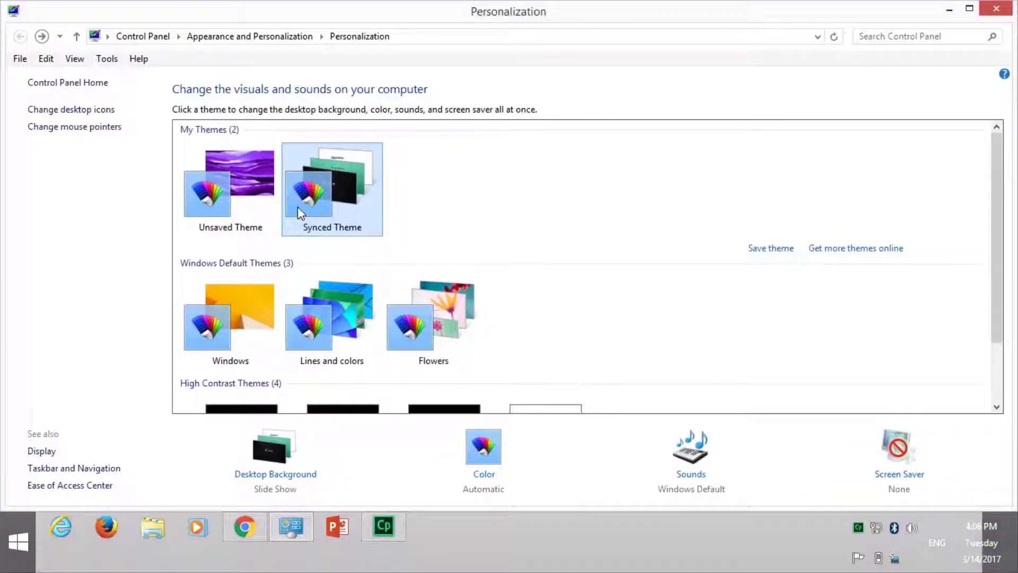
pyautogui.click(229, 203)
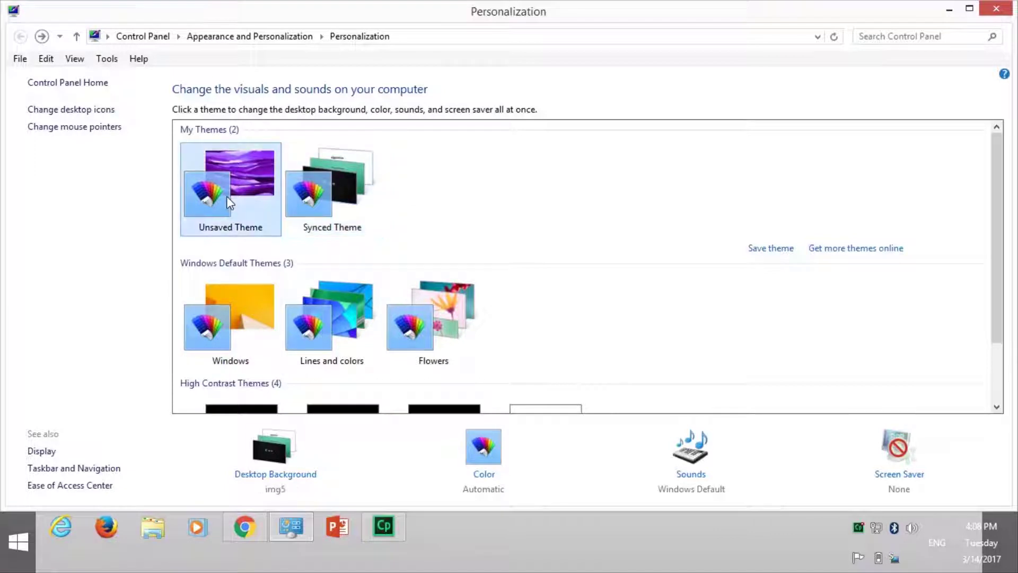
pyautogui.click(328, 188)
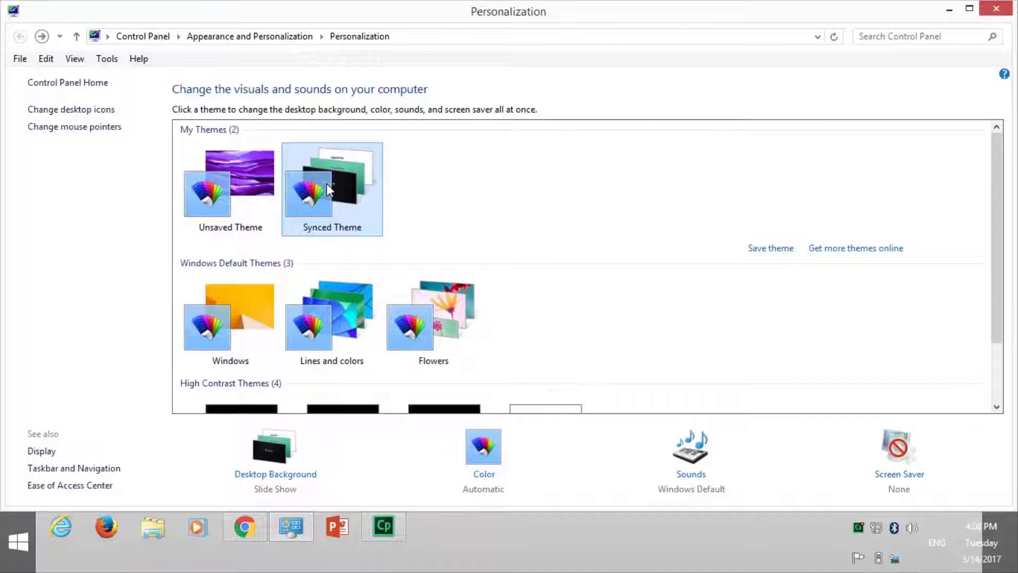
# Minimize Personalization to reveal the Synced Theme's 'algorithm' definition wallpaper.
pyautogui.click(948, 9)
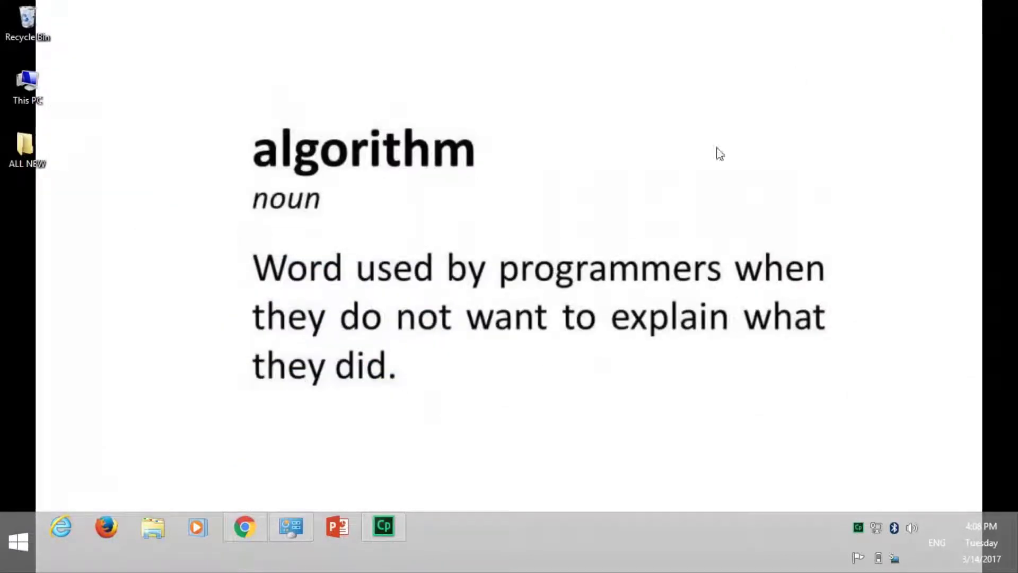